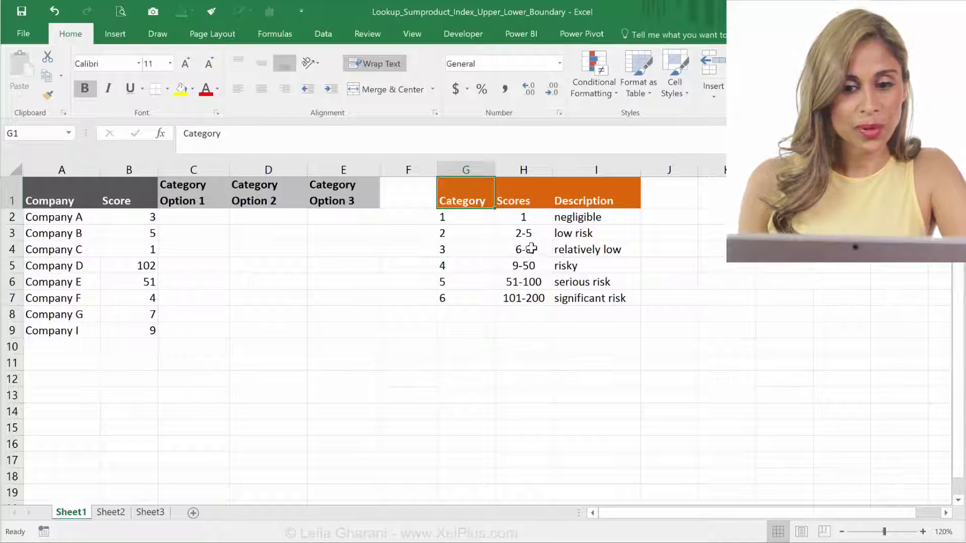
Step: Review the text score ranges in H2:H7, such as 6-8, and select the Description column header
drag(521, 202, 524, 290)
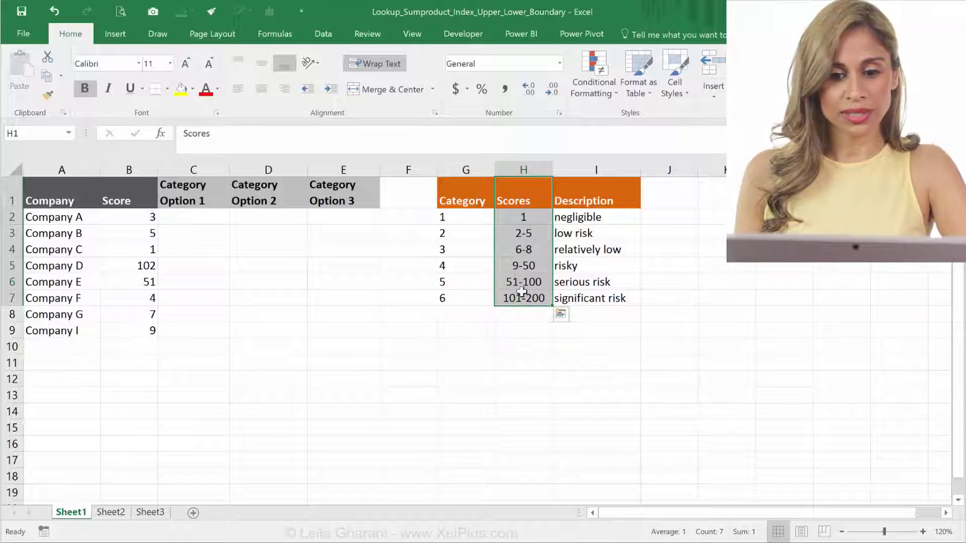
click(518, 249)
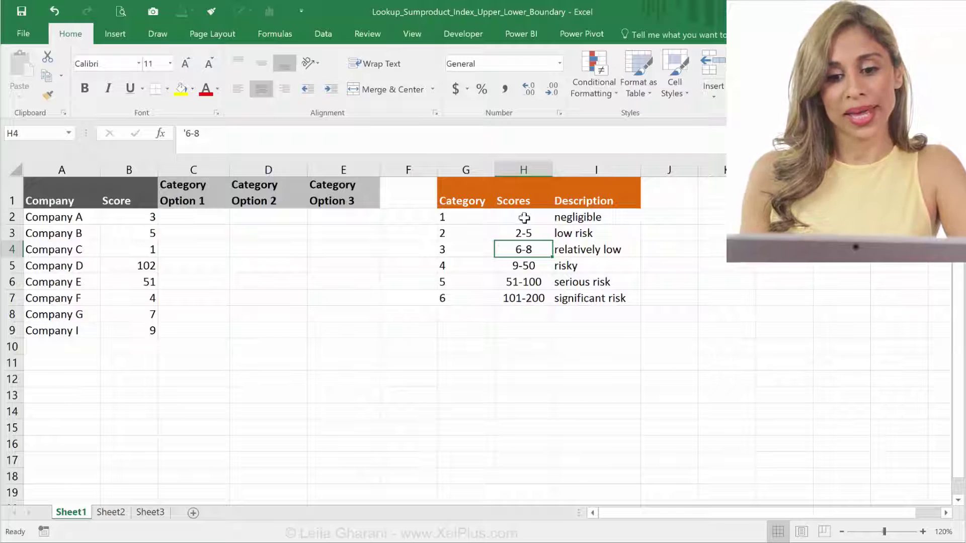
drag(524, 217, 520, 297)
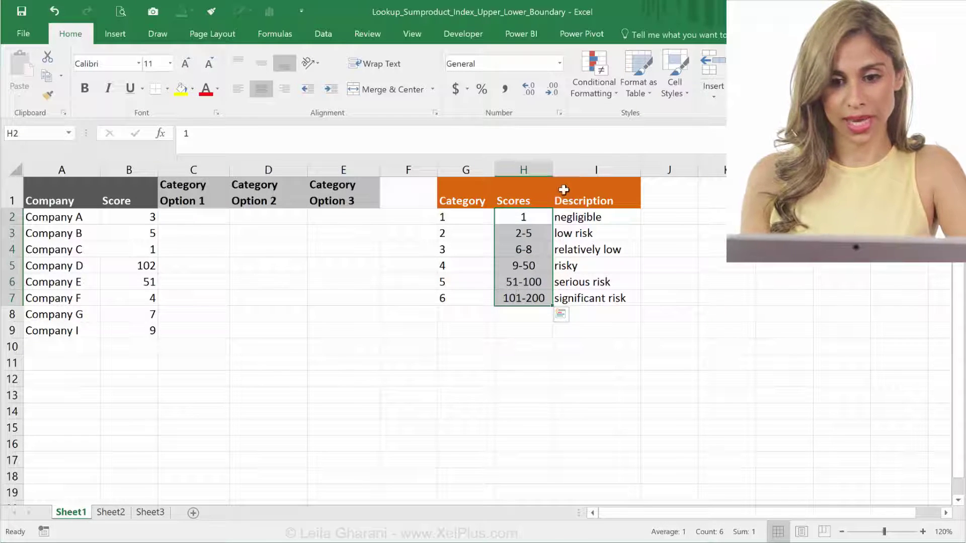
click(573, 172)
Step: Insert a blank column before Description and split H2:H7 on '-' into lower and upper bounds
right_click(573, 172)
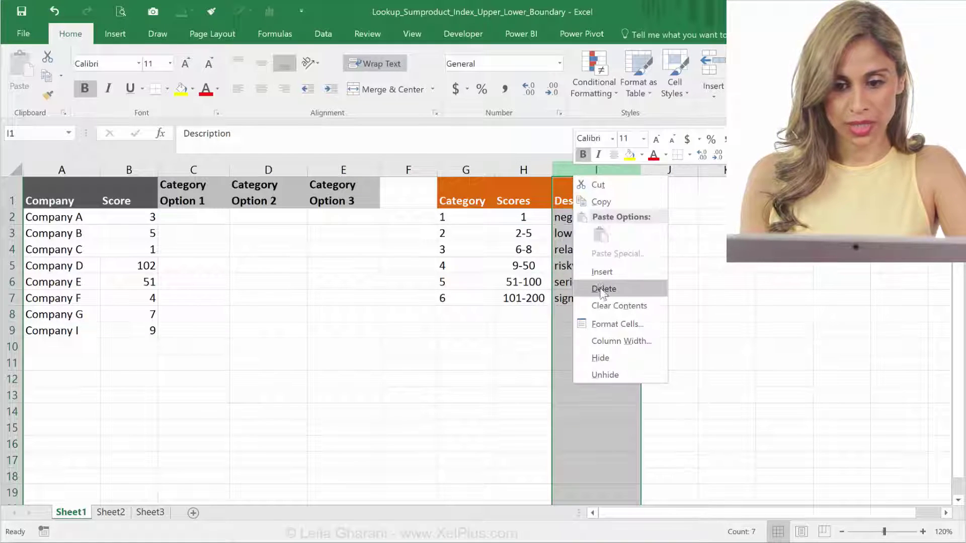
click(602, 272)
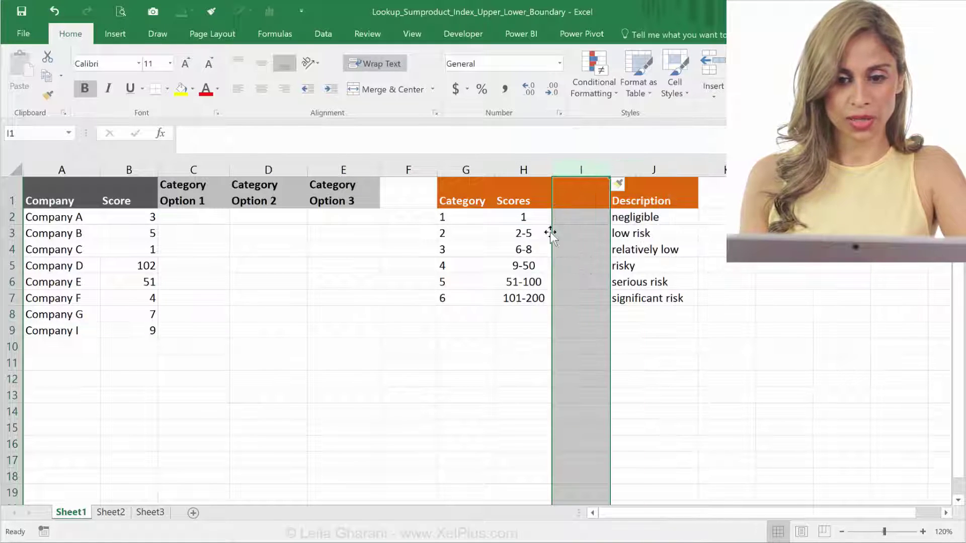
drag(532, 218, 523, 298)
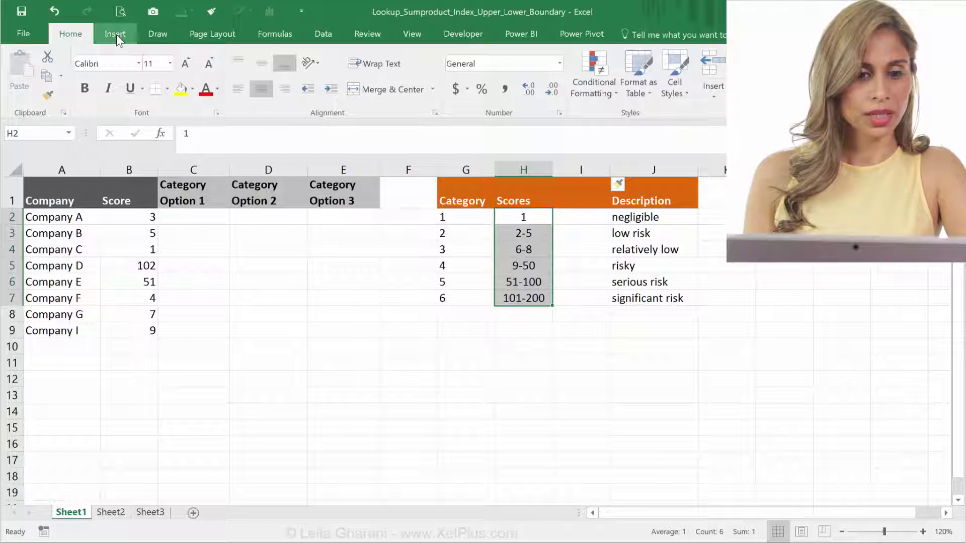
click(320, 30)
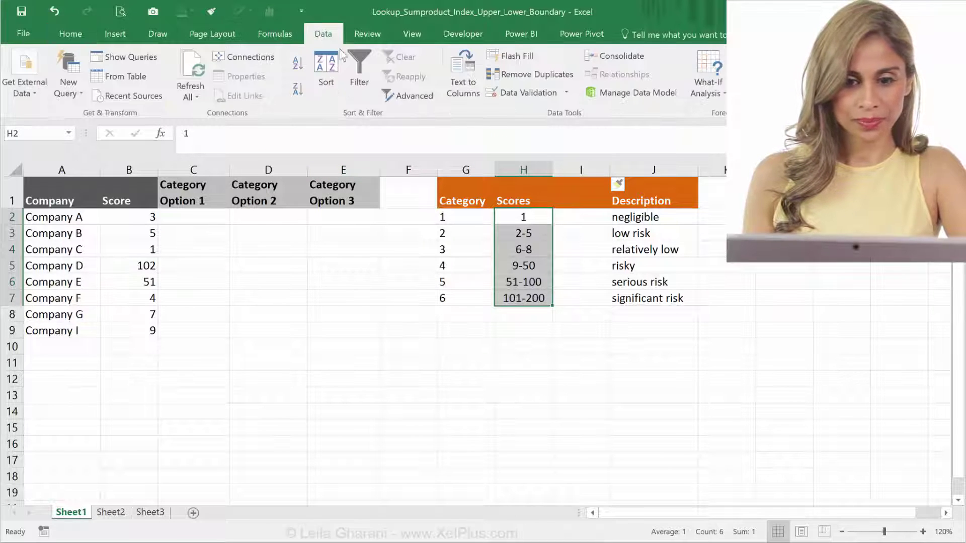
click(458, 93)
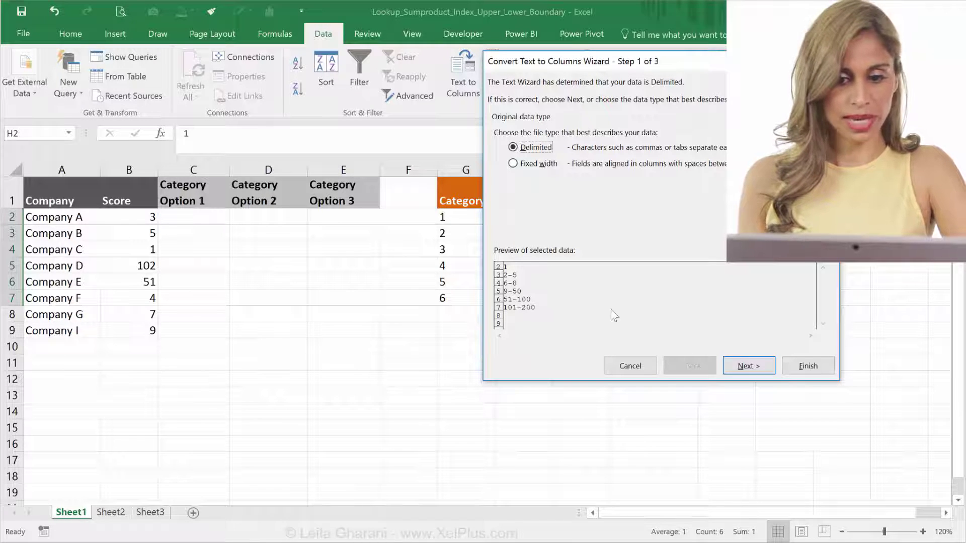
click(742, 369)
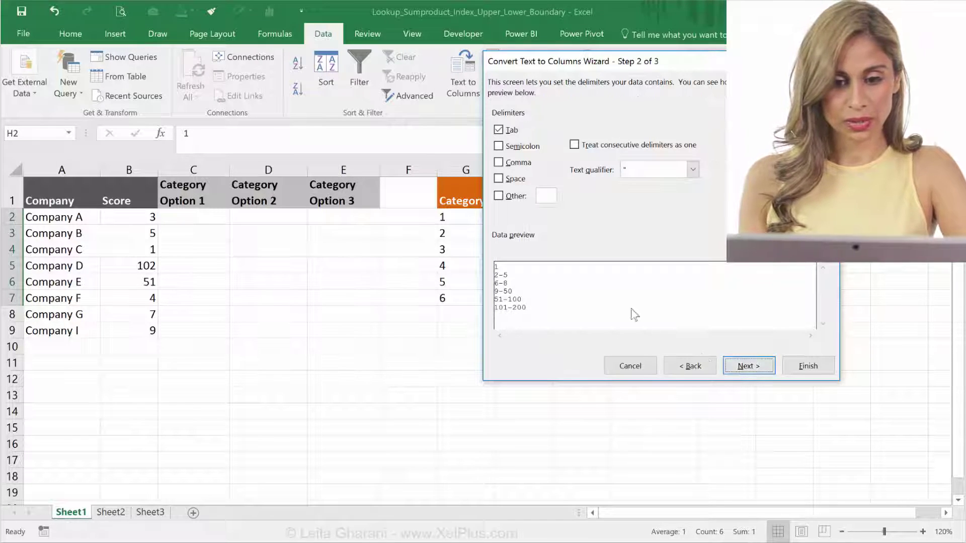
click(499, 130)
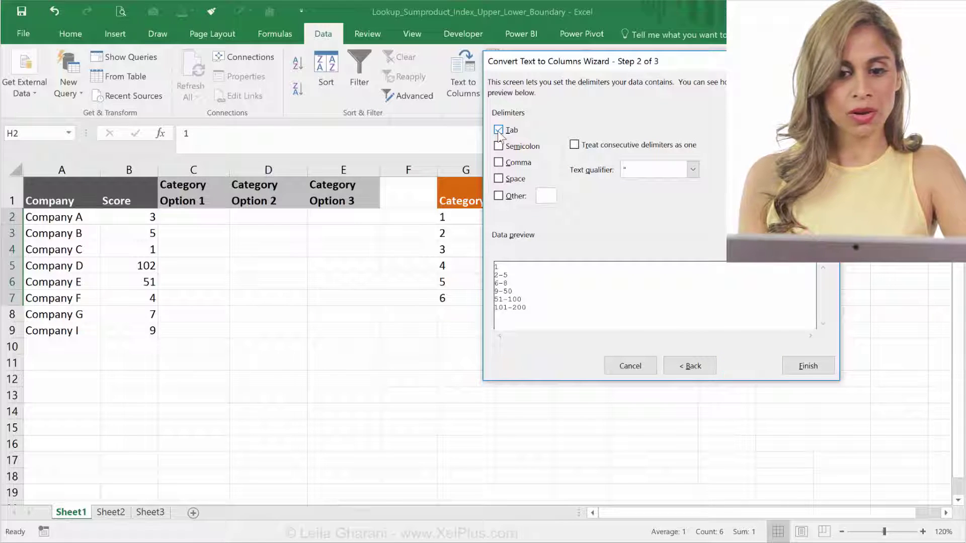
click(499, 196)
text(-)
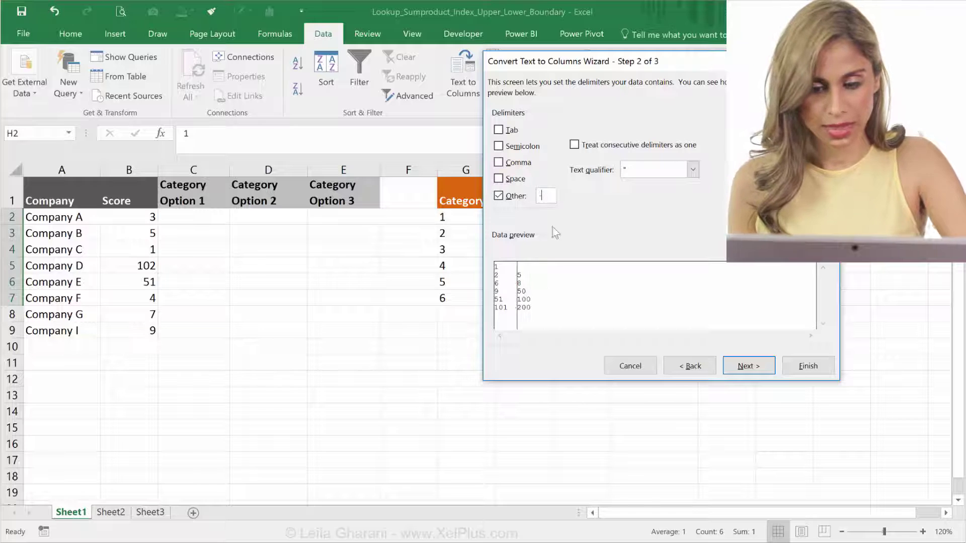
click(744, 368)
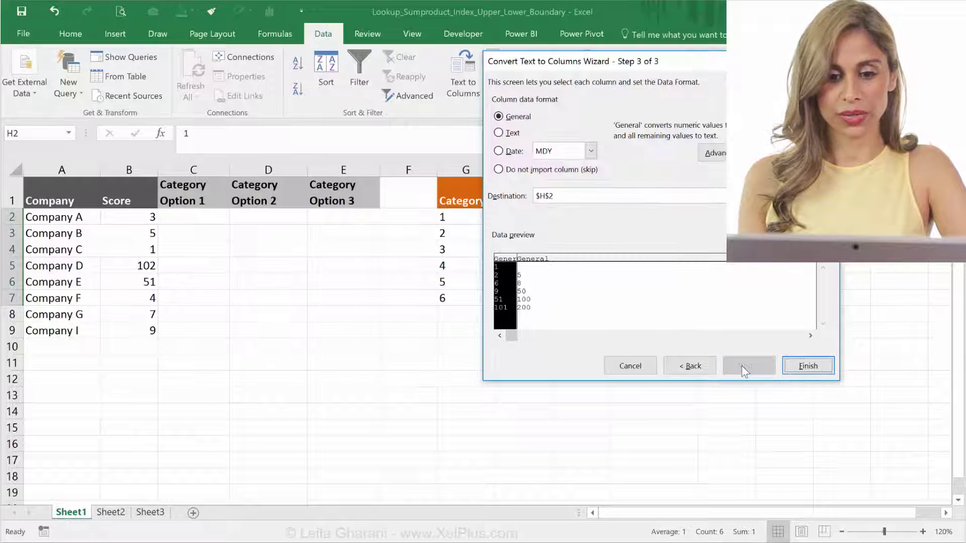
click(789, 363)
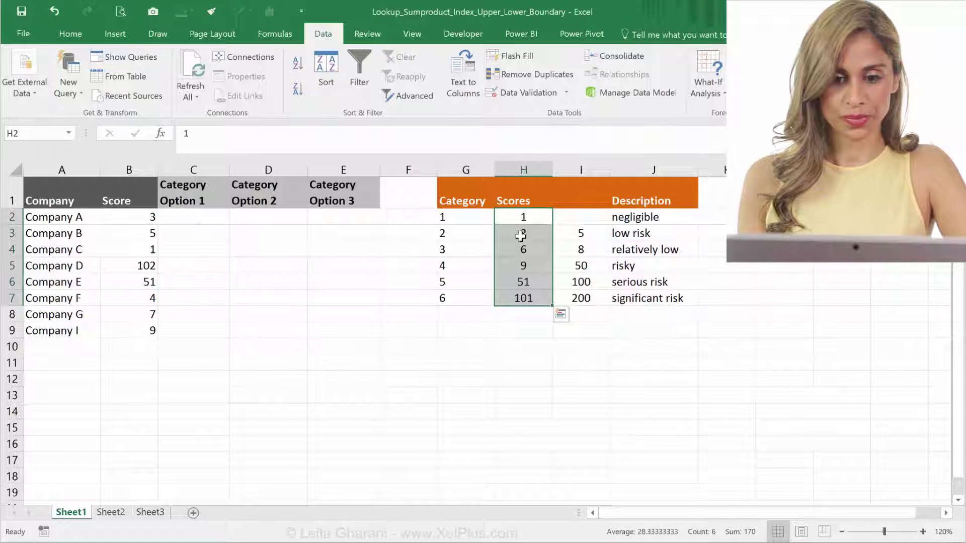
Step: Check the split lower values and enter 1 as category 1's upper bound in I2
drag(520, 235, 521, 297)
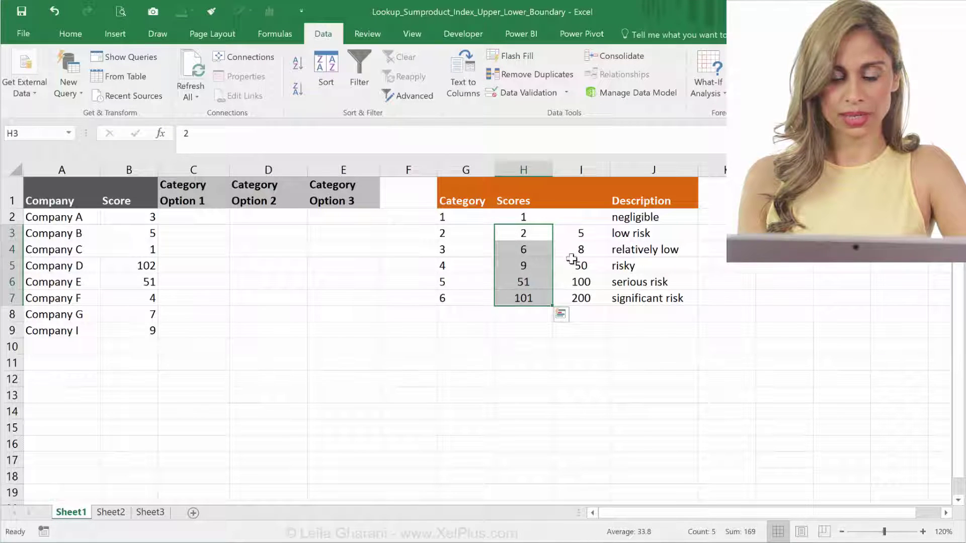
click(578, 216)
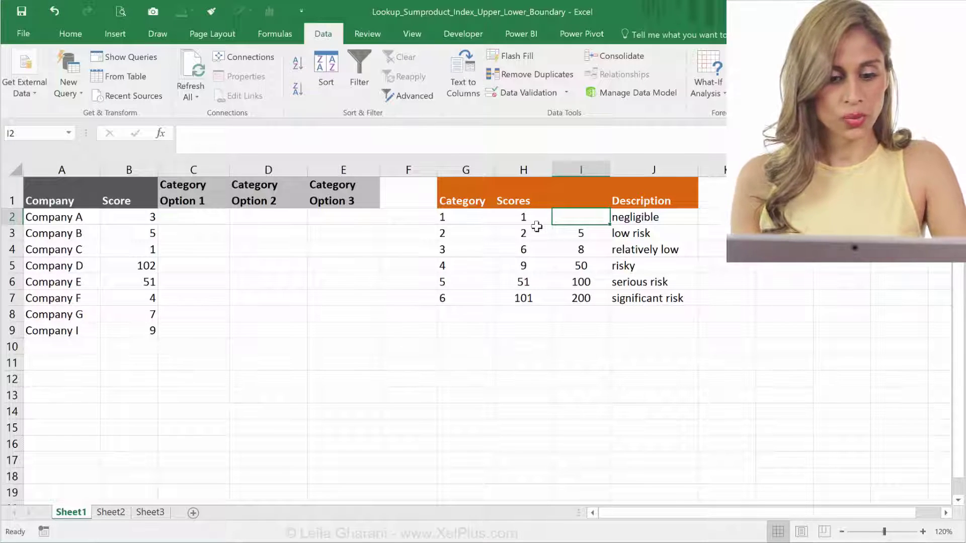
text(1)
Step: Head column H 'Lower Bound' and column I 'Upper Bound'
click(532, 202)
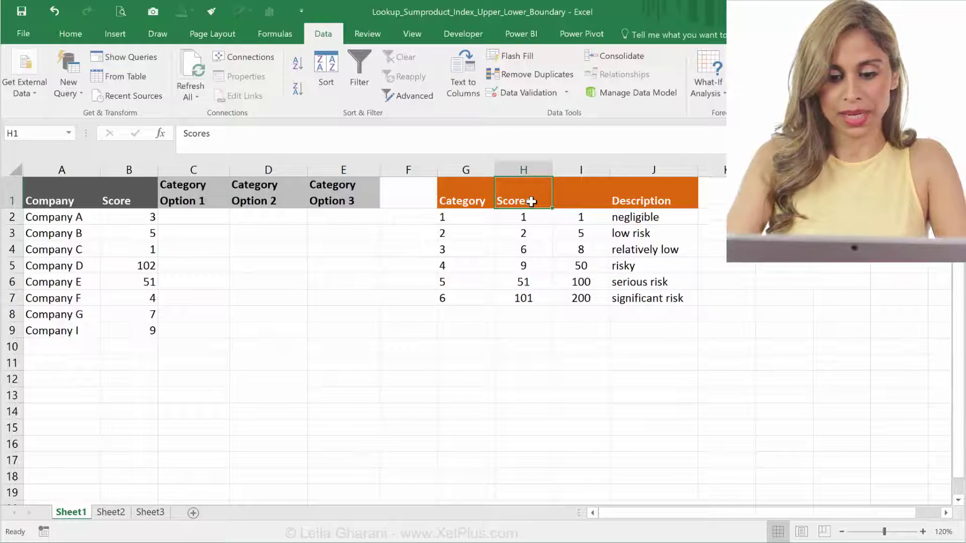
text(Upp)
key(BackSpace)
key(BackSpace)
key(BackSpace)
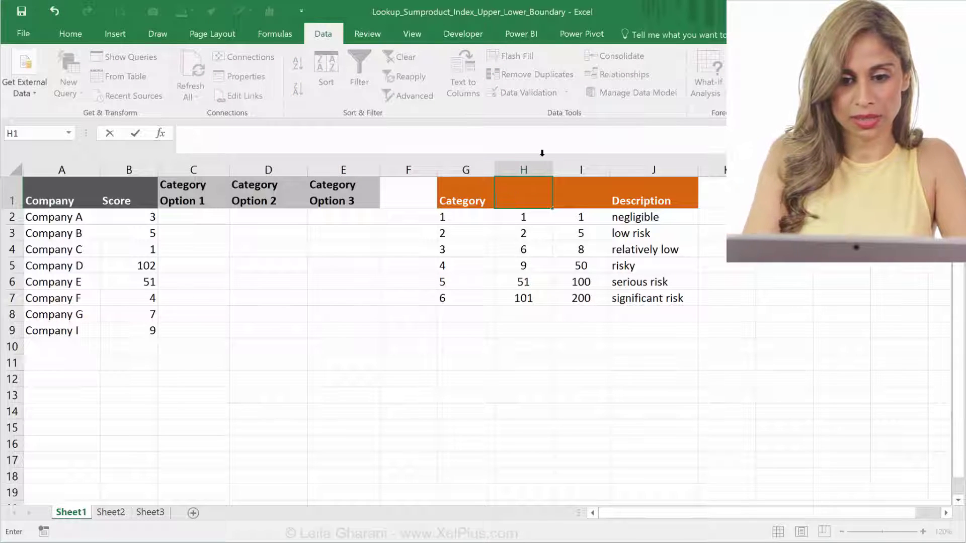
text(Lower B)
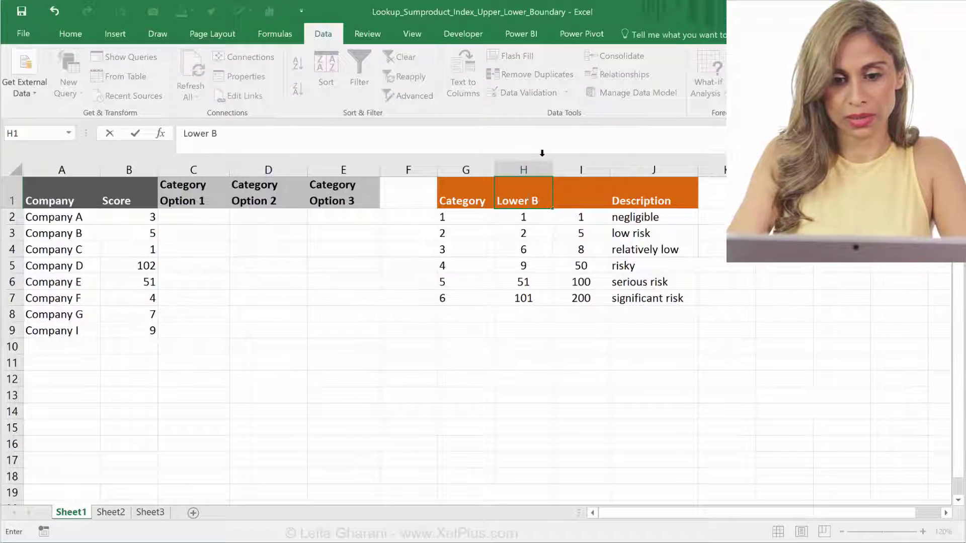
text(ound)
key(ctrl+Return)
key(Right)
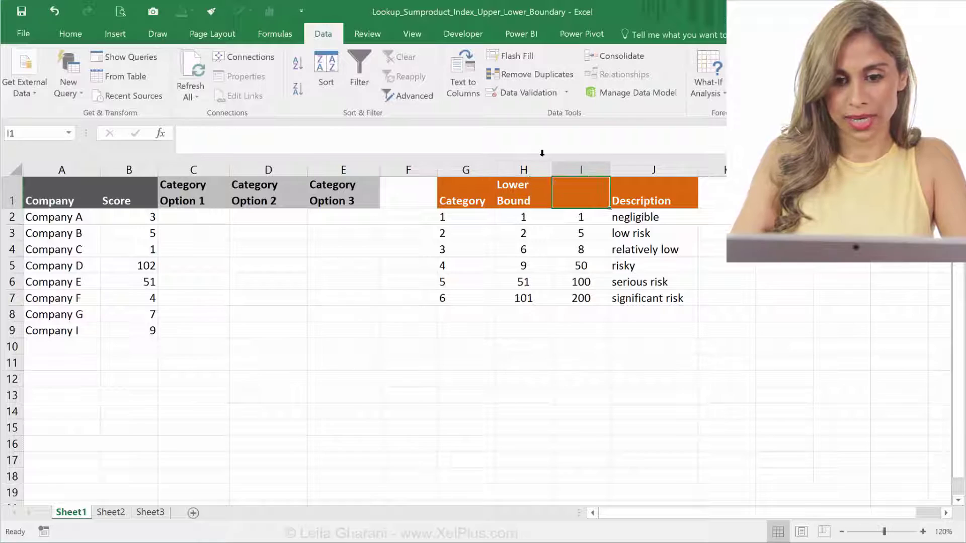
text(Upper Bound)
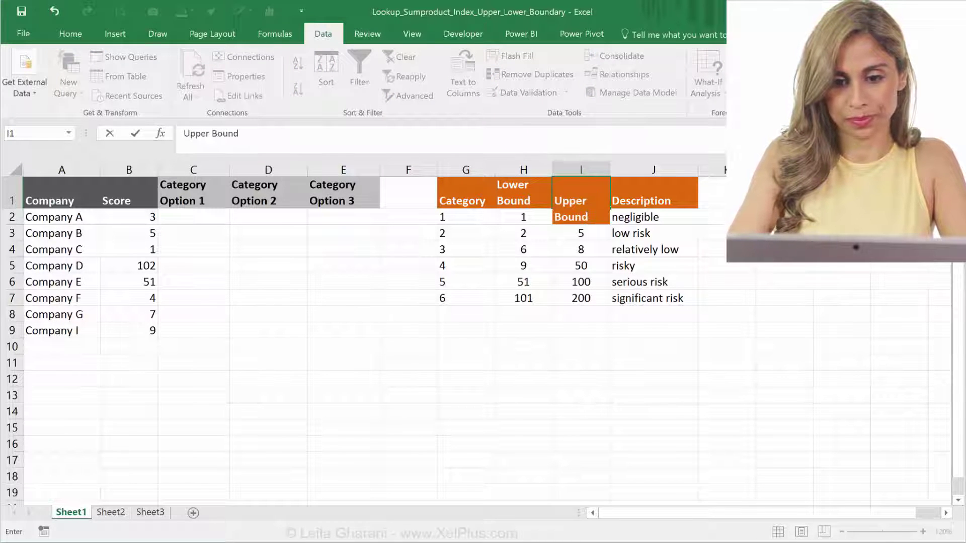
key(ctrl+Return)
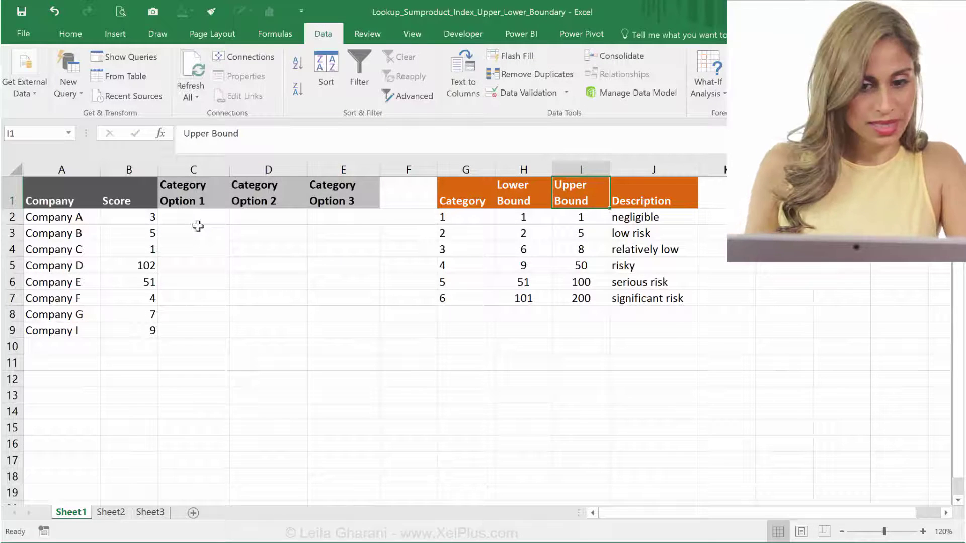
Step: Compare Company A's score of 3 with category 2's bounds 2–5, then select C2
click(177, 221)
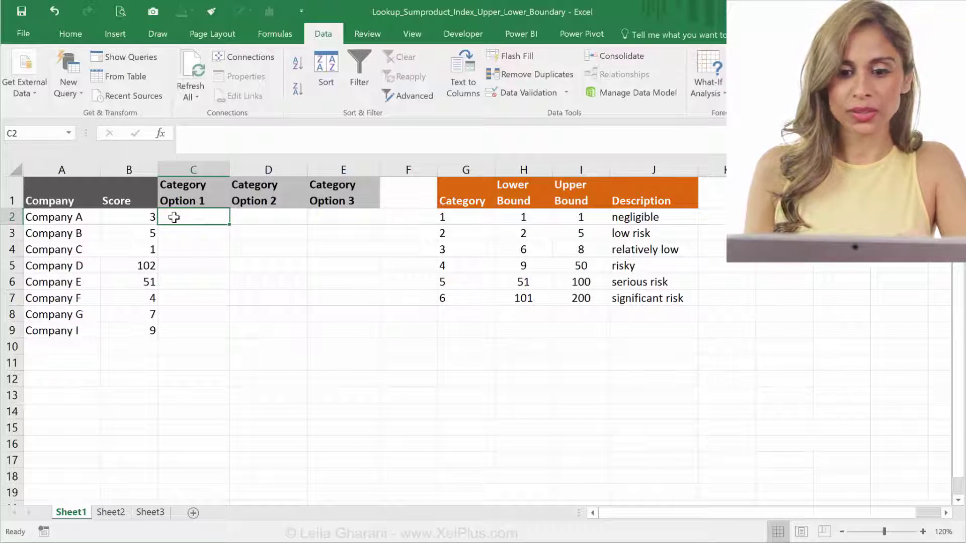
click(66, 217)
click(125, 218)
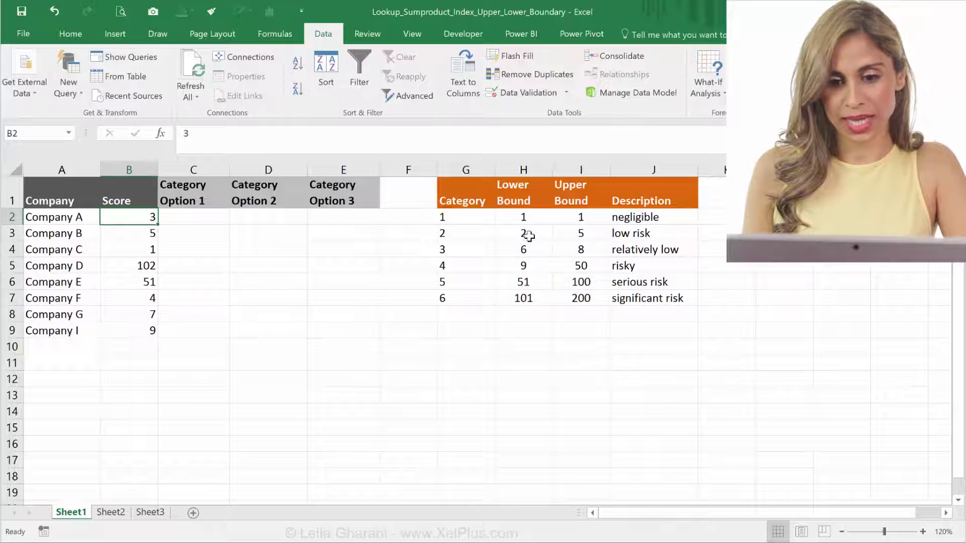
drag(528, 235, 568, 236)
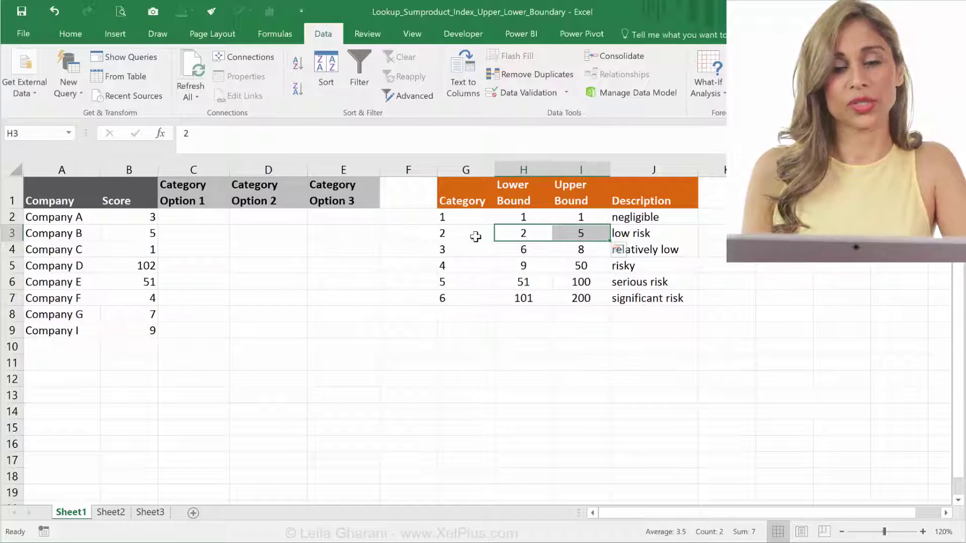
click(191, 217)
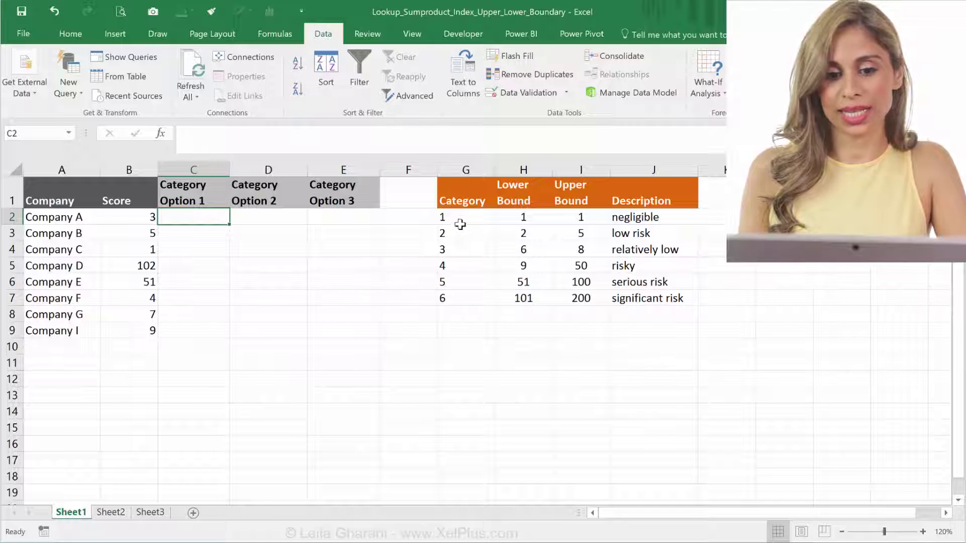
click(460, 233)
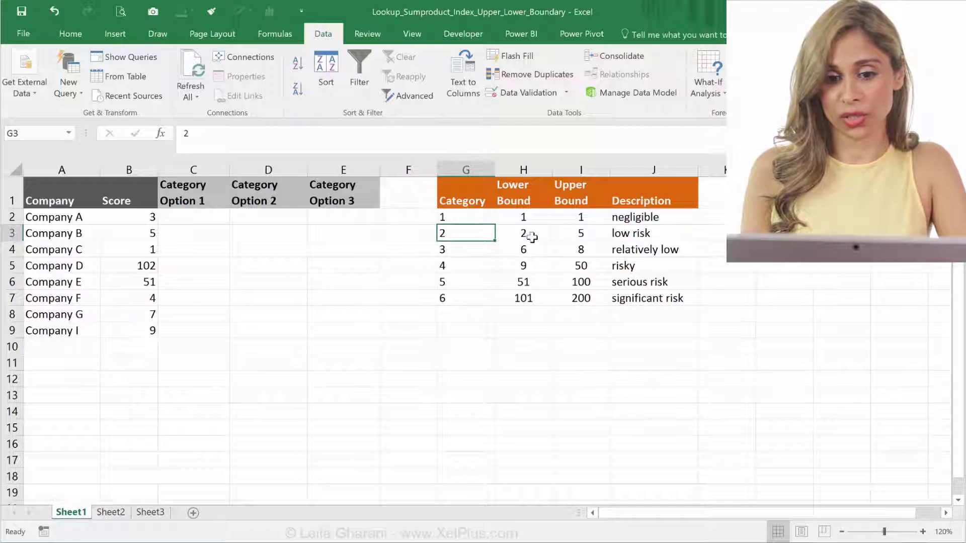
click(172, 221)
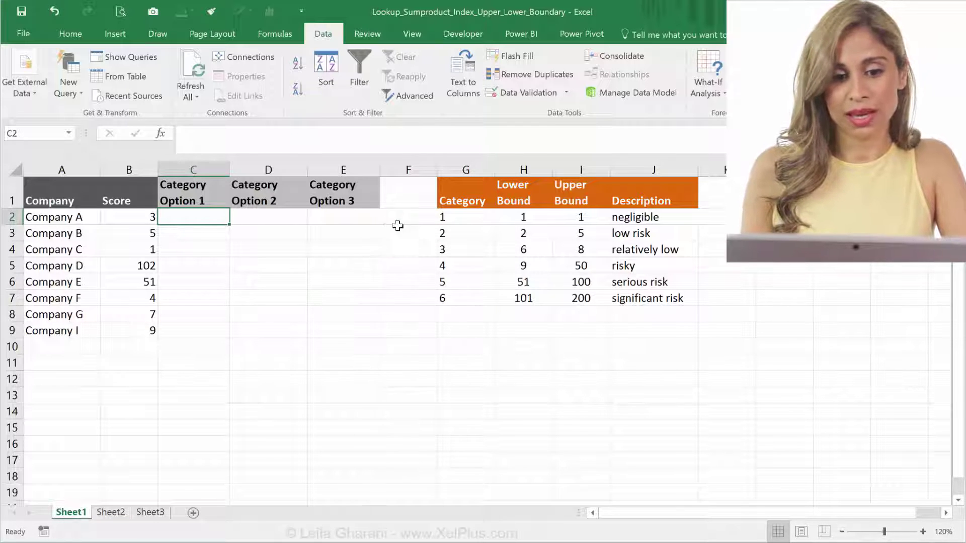
drag(454, 222, 464, 292)
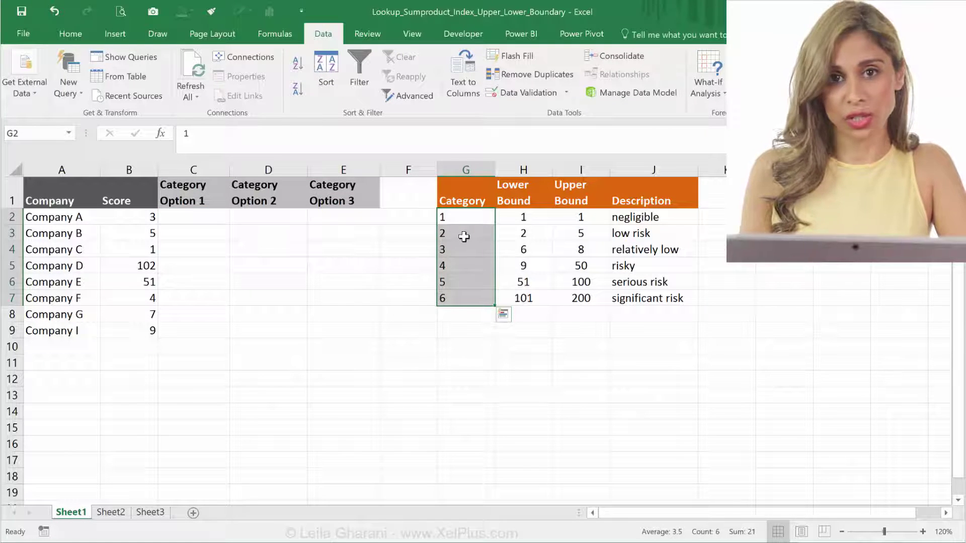
click(172, 222)
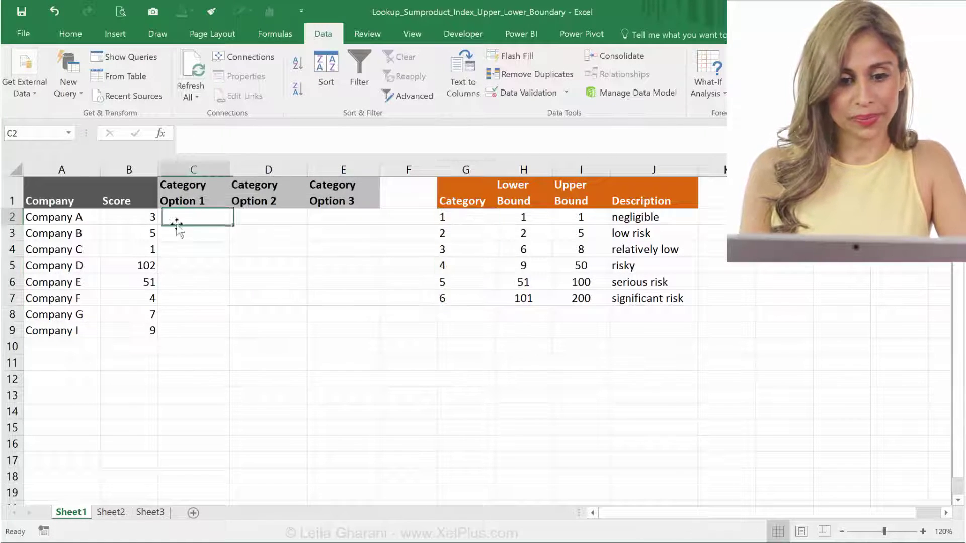
Step: Begin C2 as =SUMIFS($G$2:$G$7,$H$2:$H$7, using absolute Category and Lower Bound ranges
text(=s)
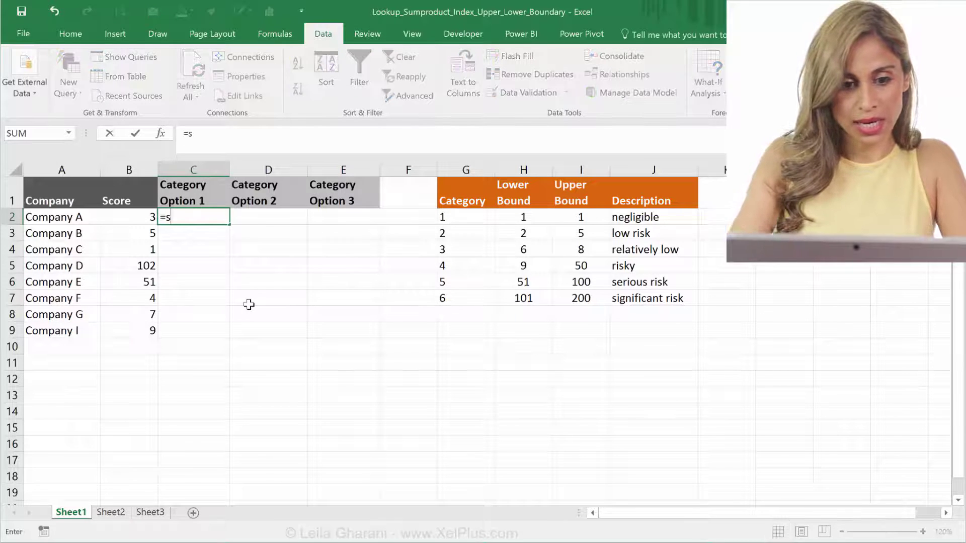
text(umifs()
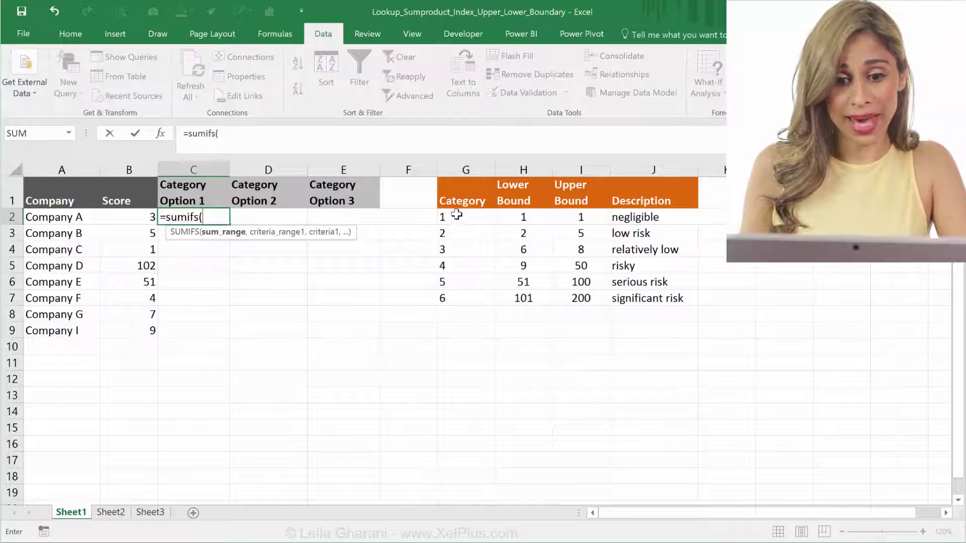
drag(456, 217, 441, 295)
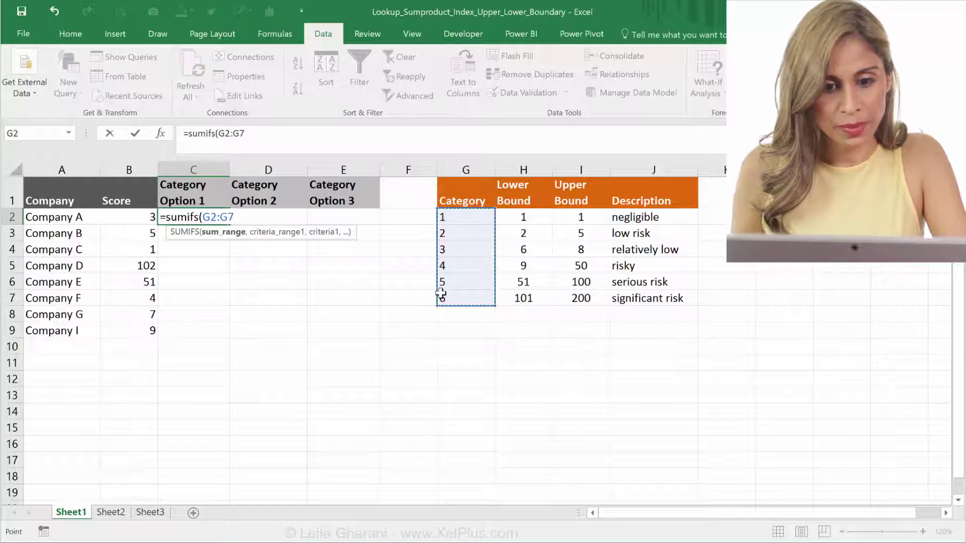
key(F4)
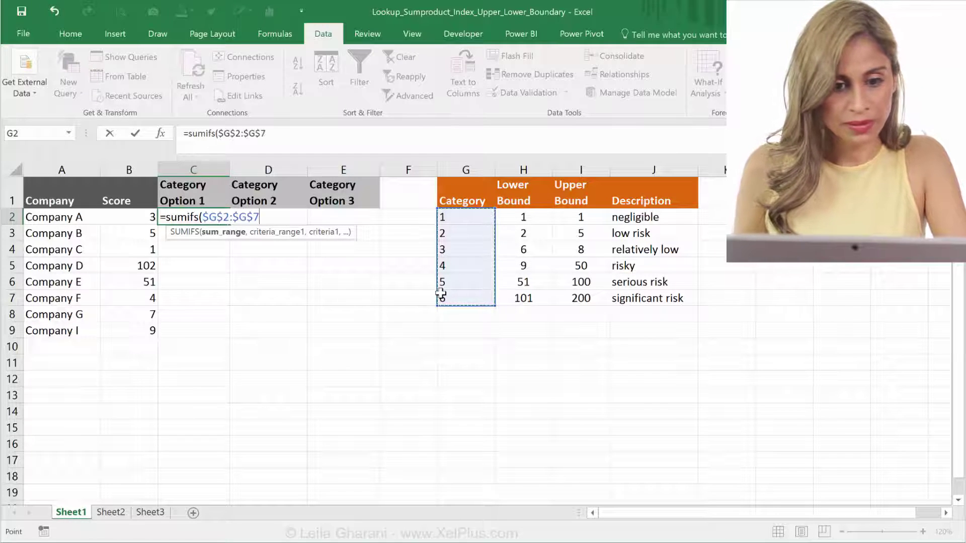
click(294, 136)
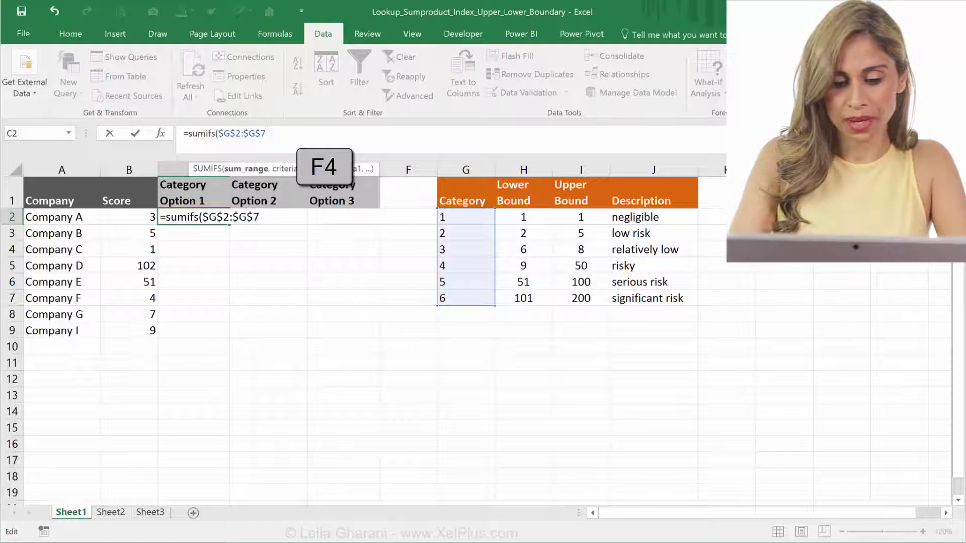
text(,)
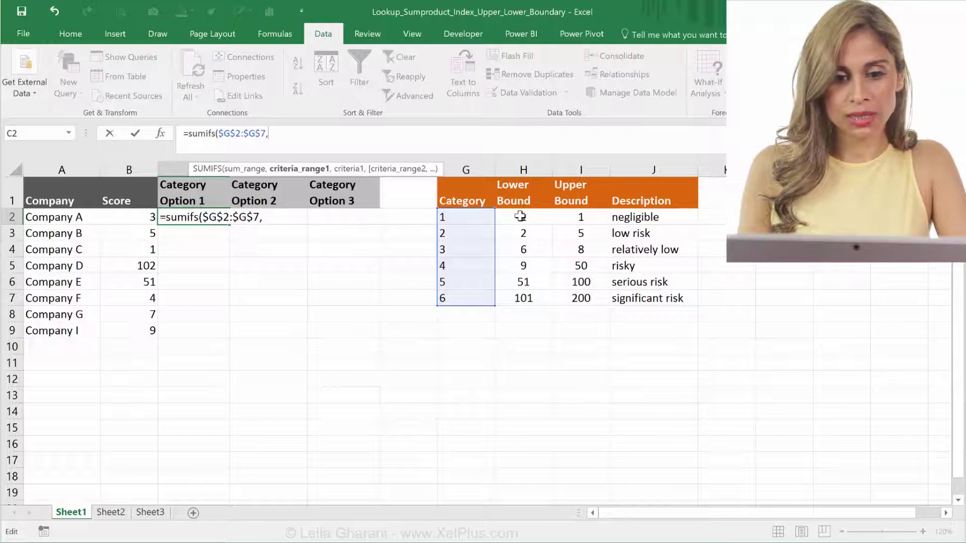
drag(520, 216, 529, 299)
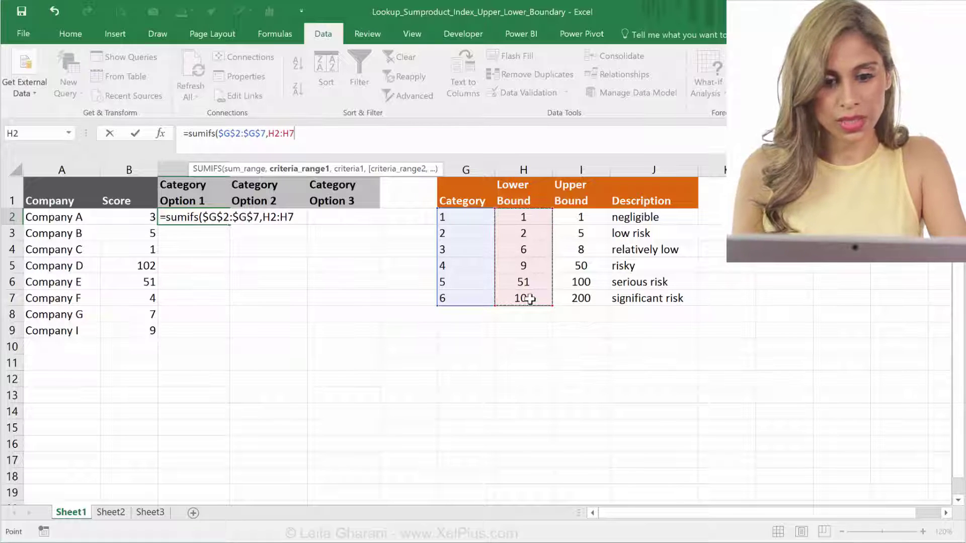
key(F4)
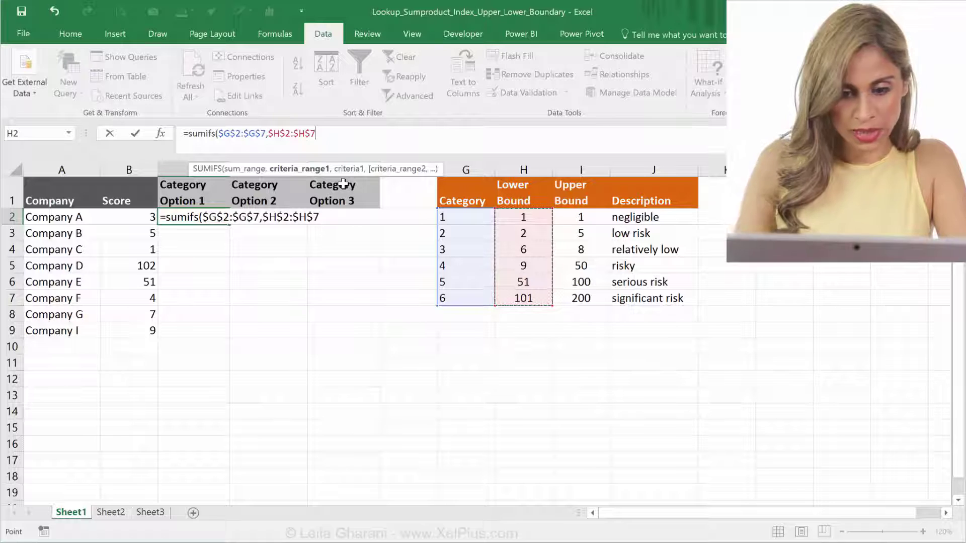
text(,)
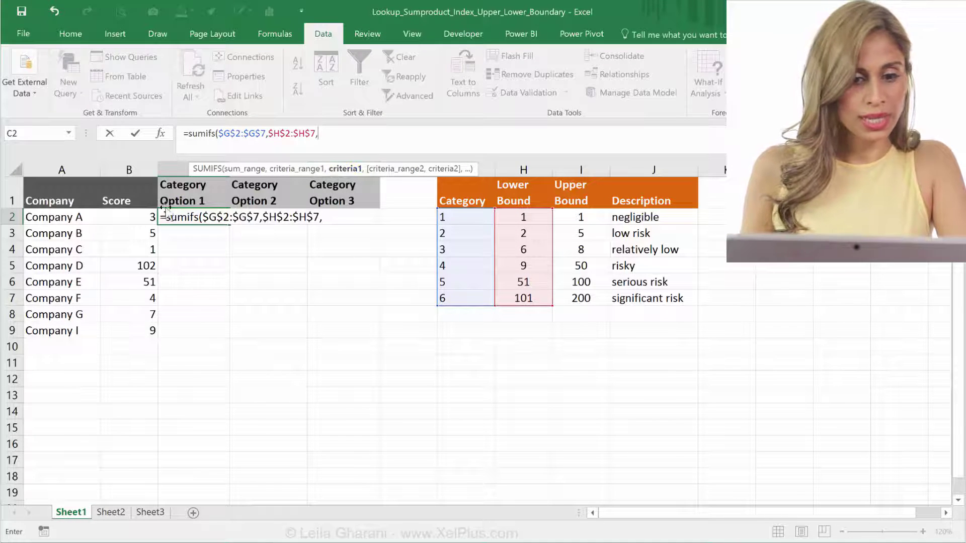
Step: Finish C2 as =SUMIFS($G$2:$G$7,$H$2:$H$7,"<="&B2), fixing the quote error, returning 3
click(139, 217)
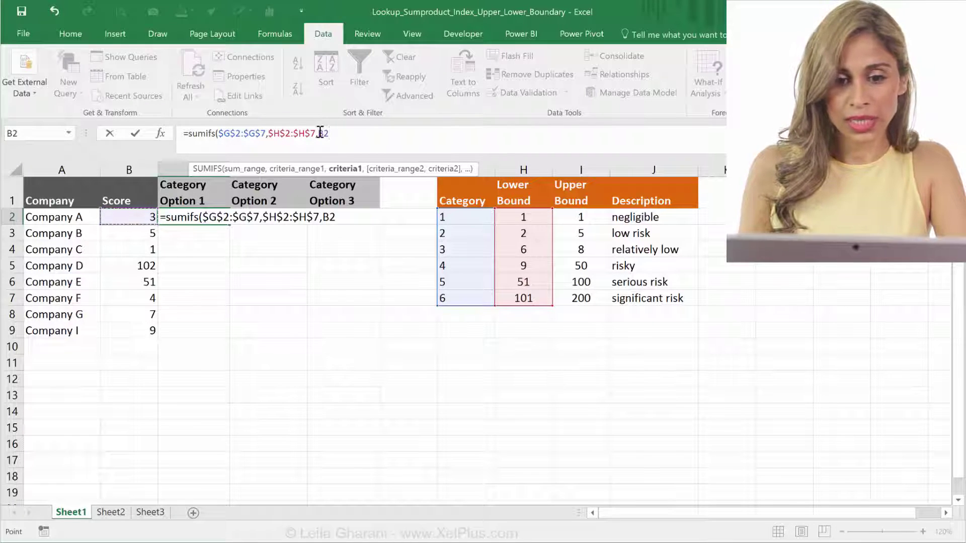
click(351, 143)
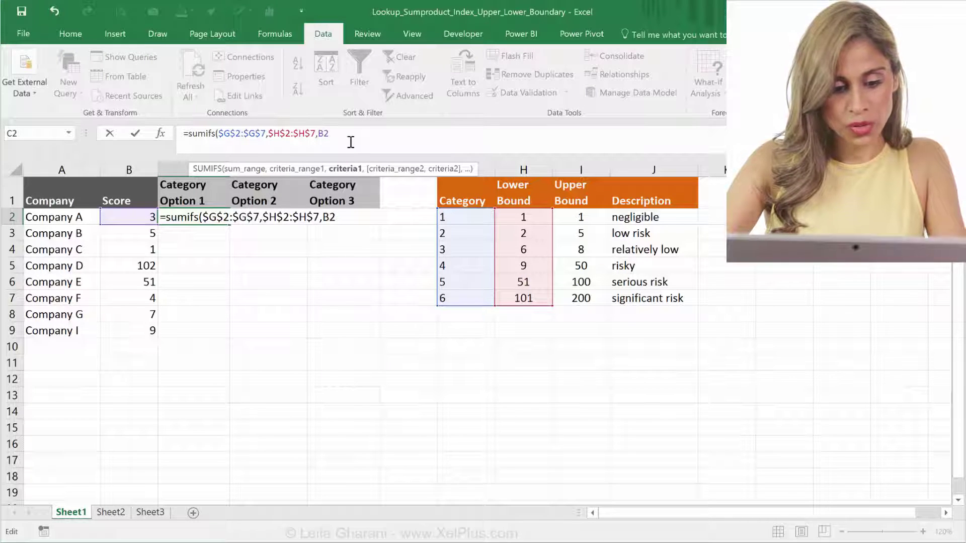
key(Left)
key(Left)
text(<=)
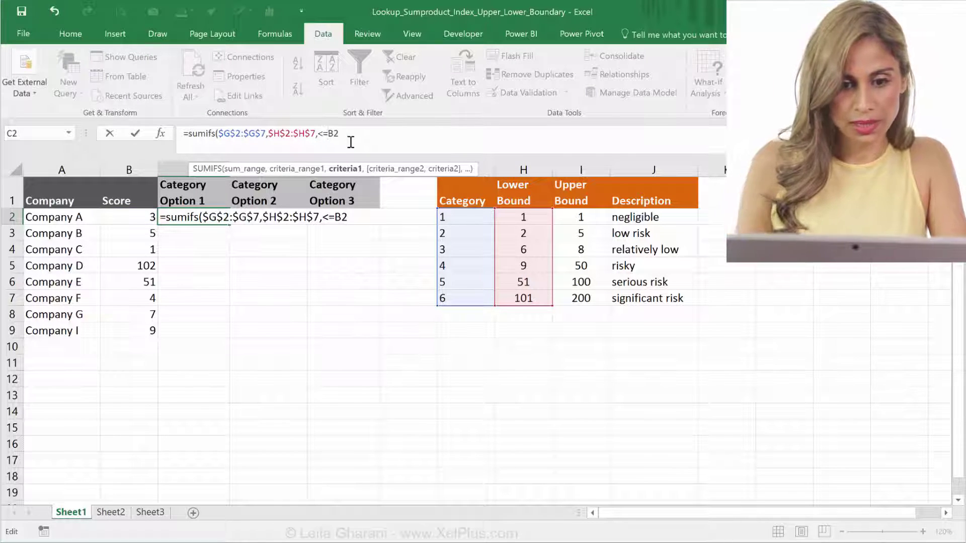
click(351, 143)
text())
click(317, 134)
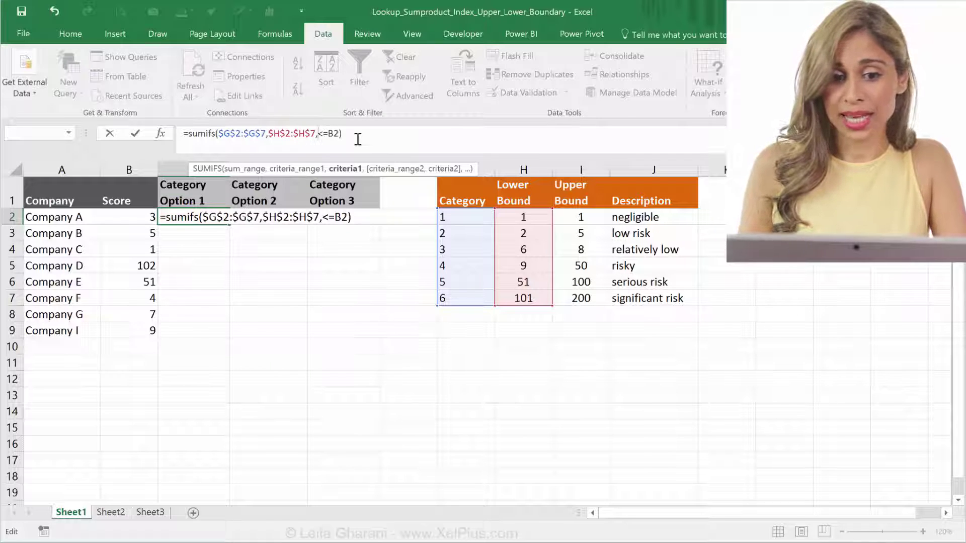
key(Return)
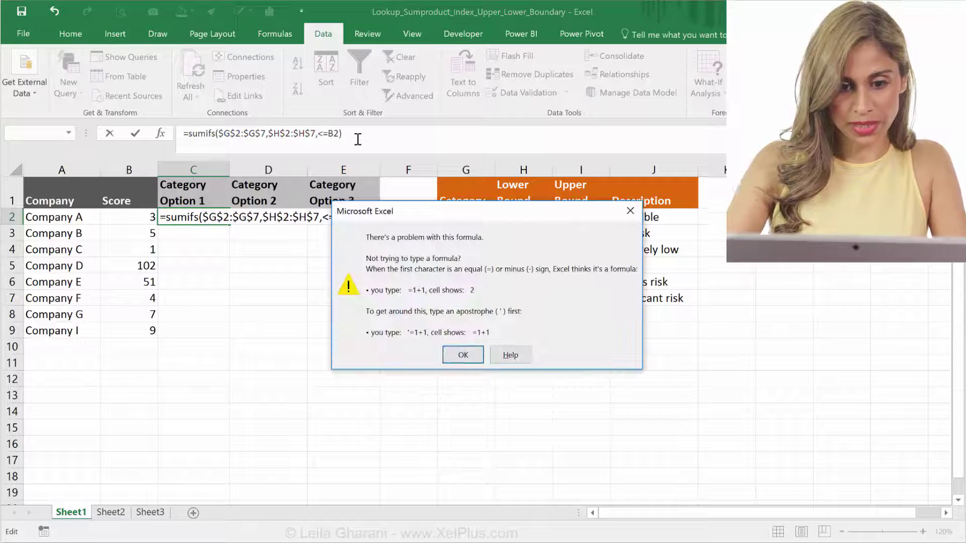
click(463, 355)
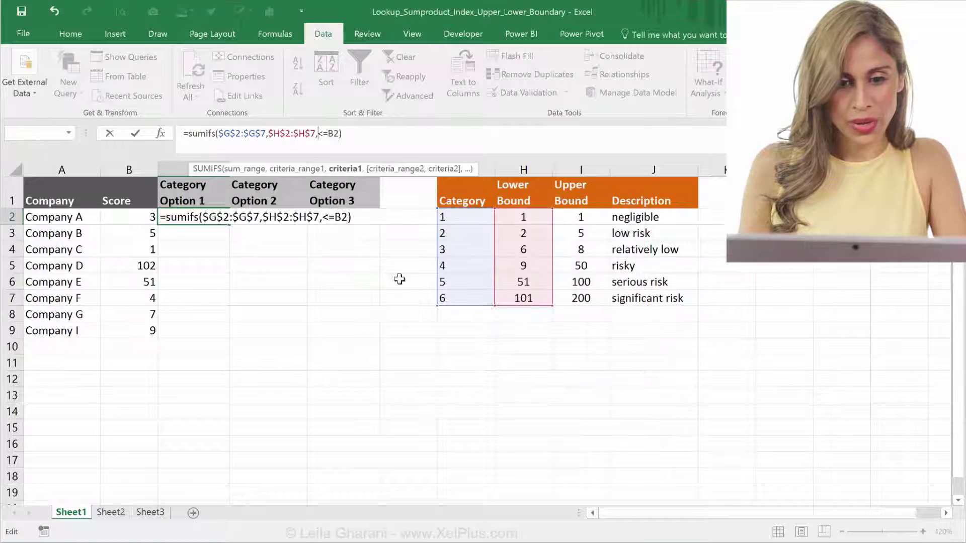
text(")
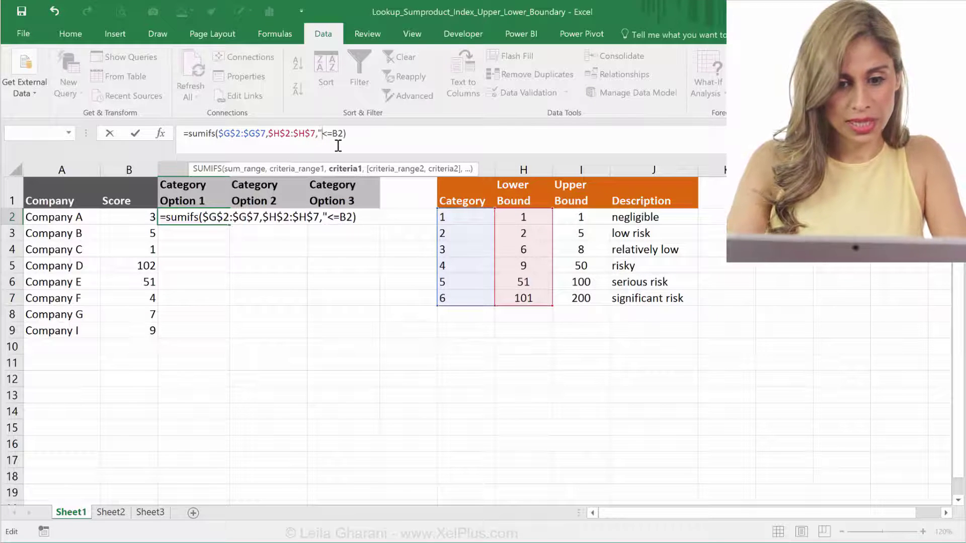
click(331, 133)
text(")
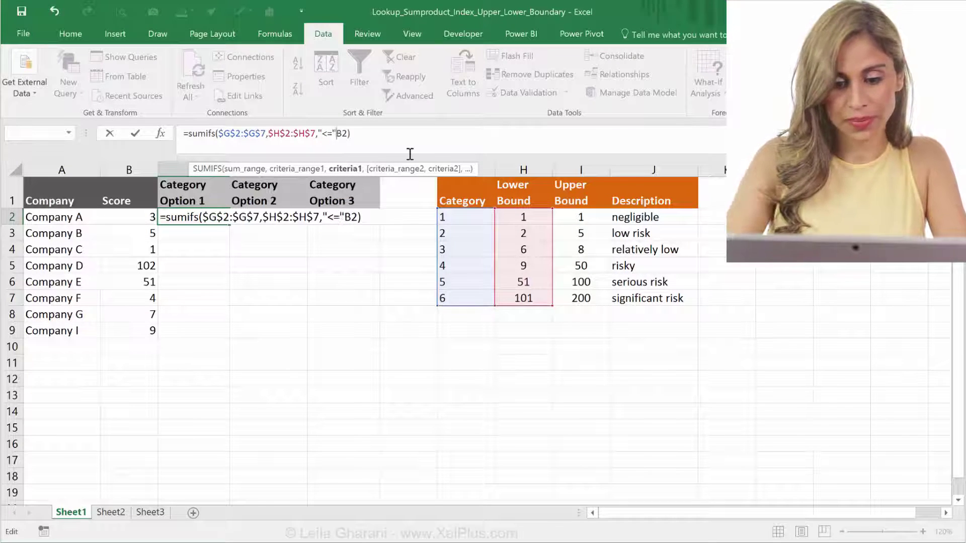
text(&)
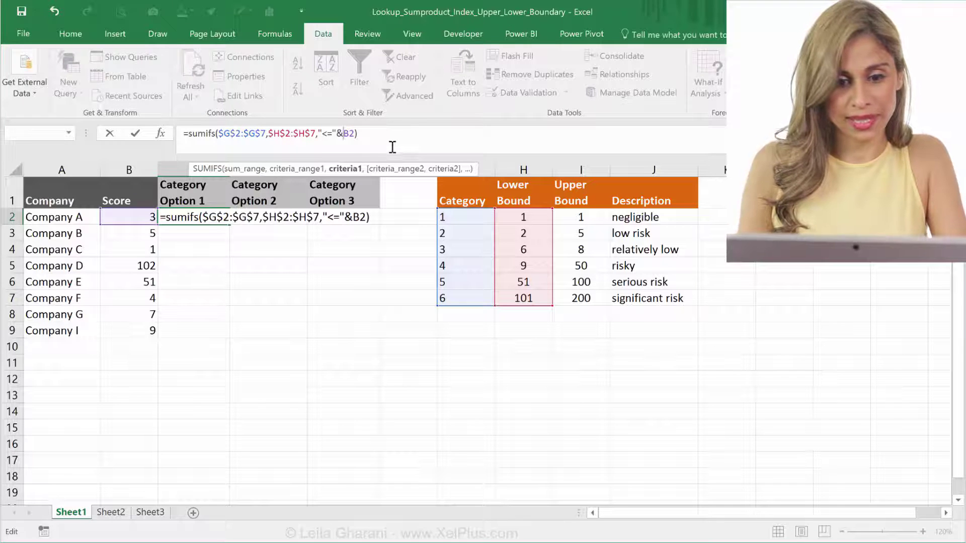
click(378, 137)
key(ctrl+Return)
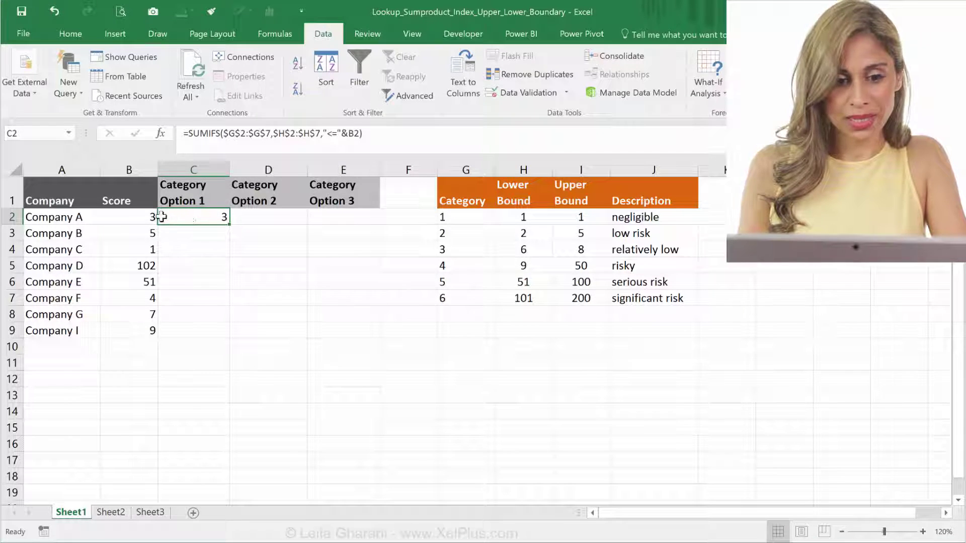
Step: Check C2's result of 3 against categories 1 and 2 in the table
click(472, 218)
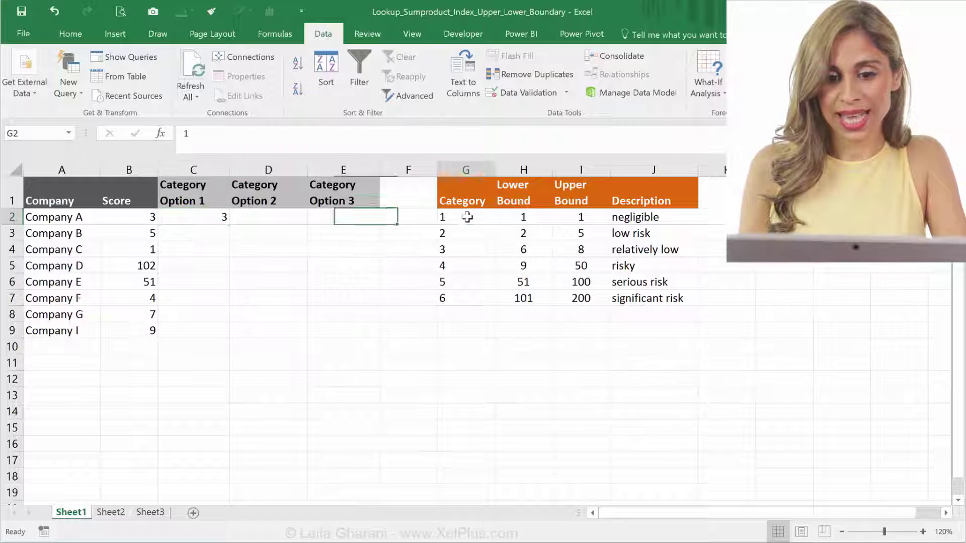
drag(465, 233, 466, 233)
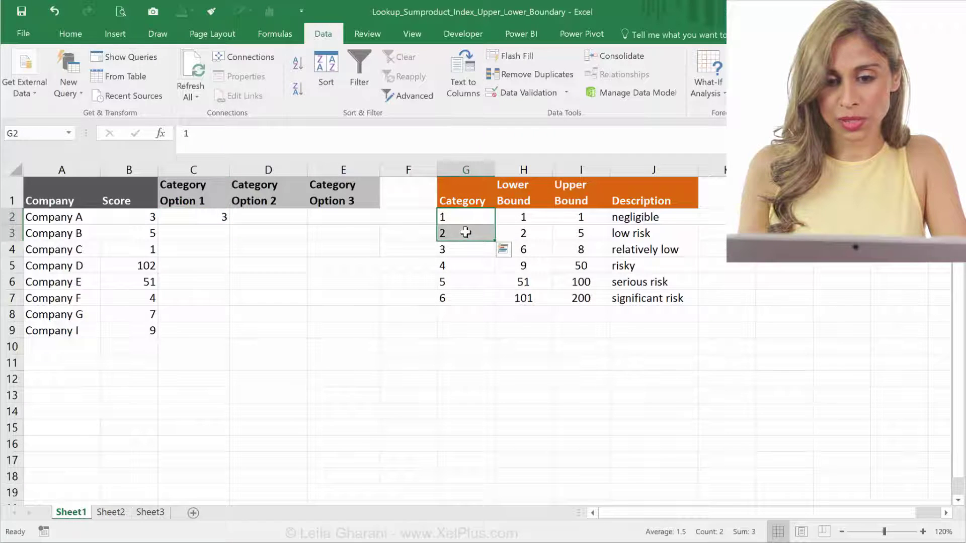
click(217, 218)
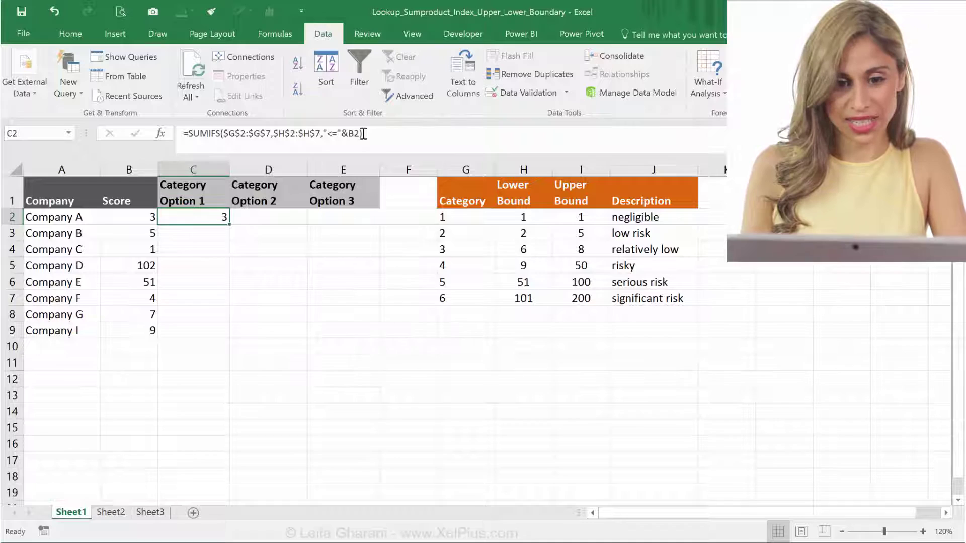
Step: Add the upper-bound criterion $I$2:$I$7,">="&B2 to C2's SUMIFS formula
click(362, 133)
text(,)
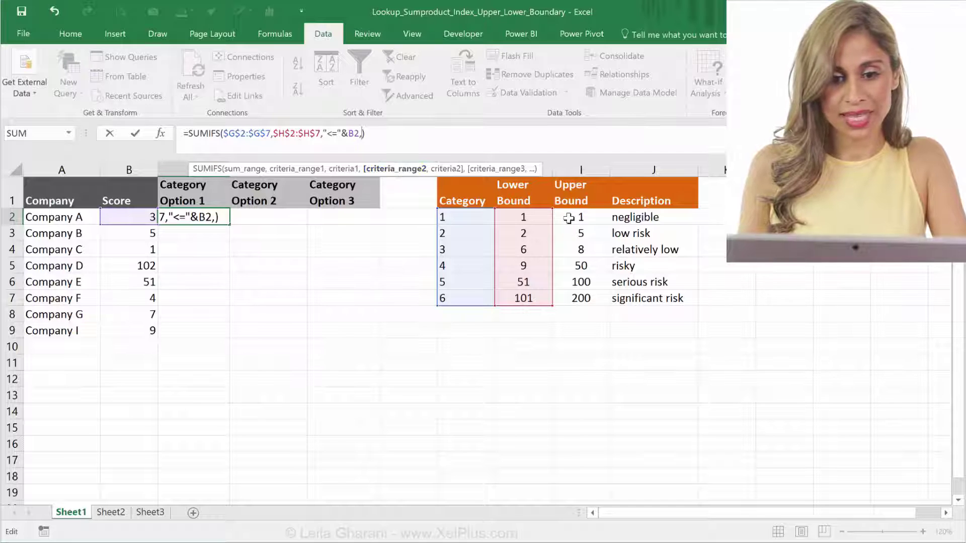
drag(568, 218, 568, 298)
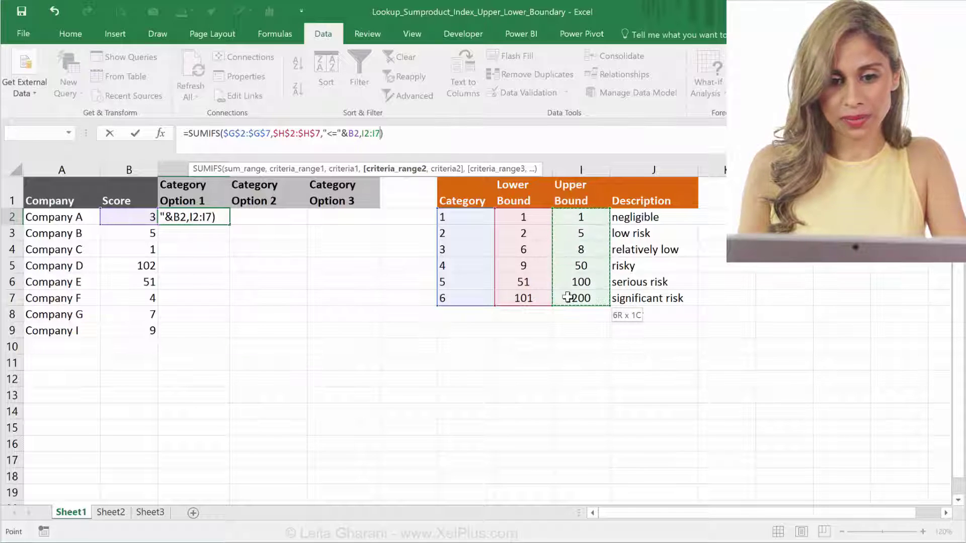
key(F4)
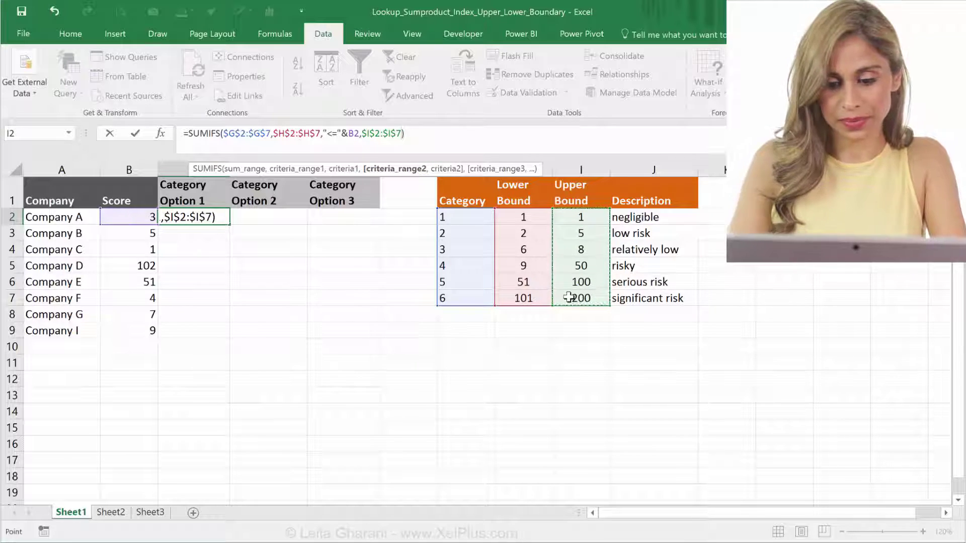
text(,)
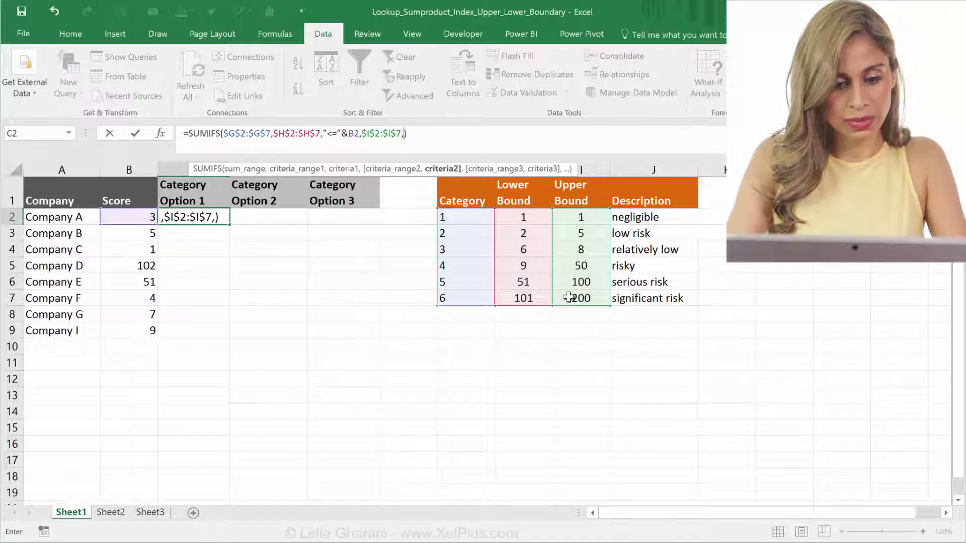
text(")
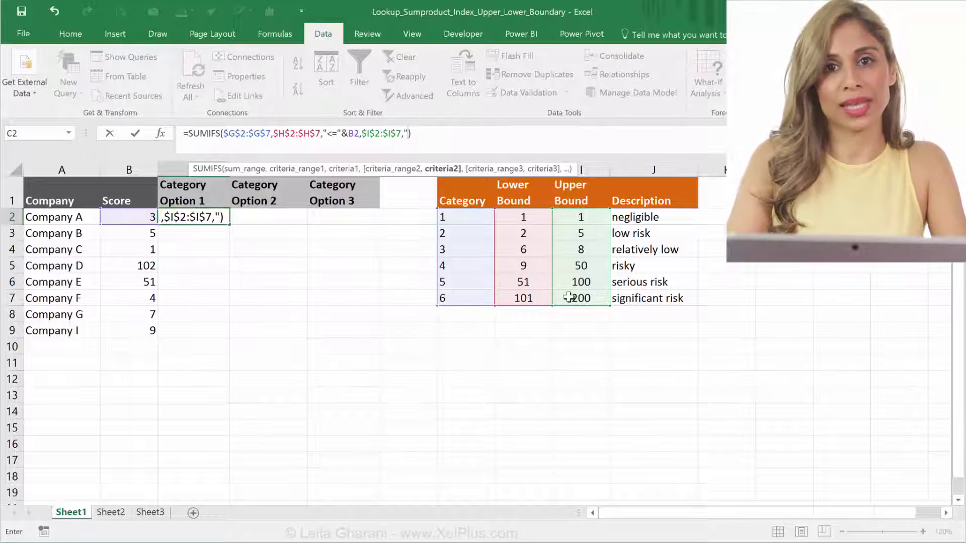
text(>)
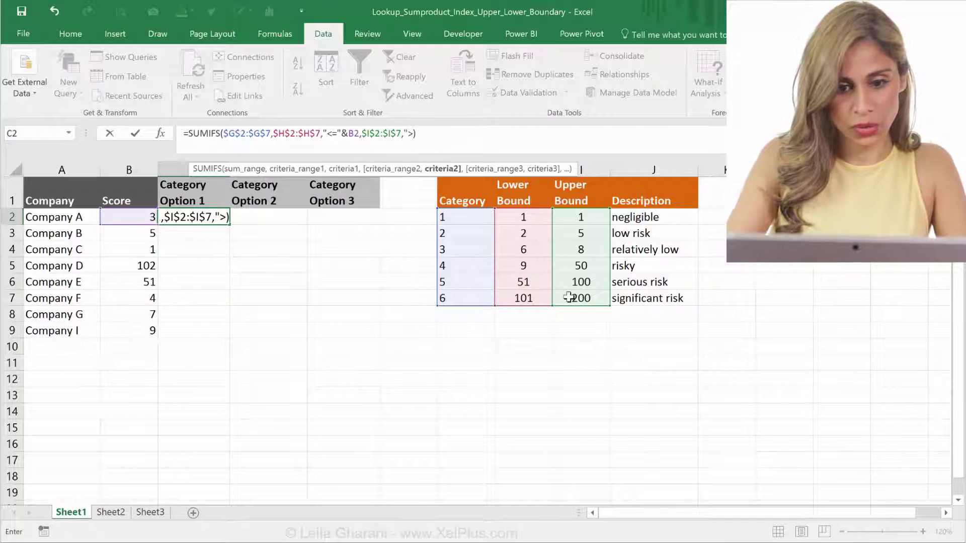
text(=")
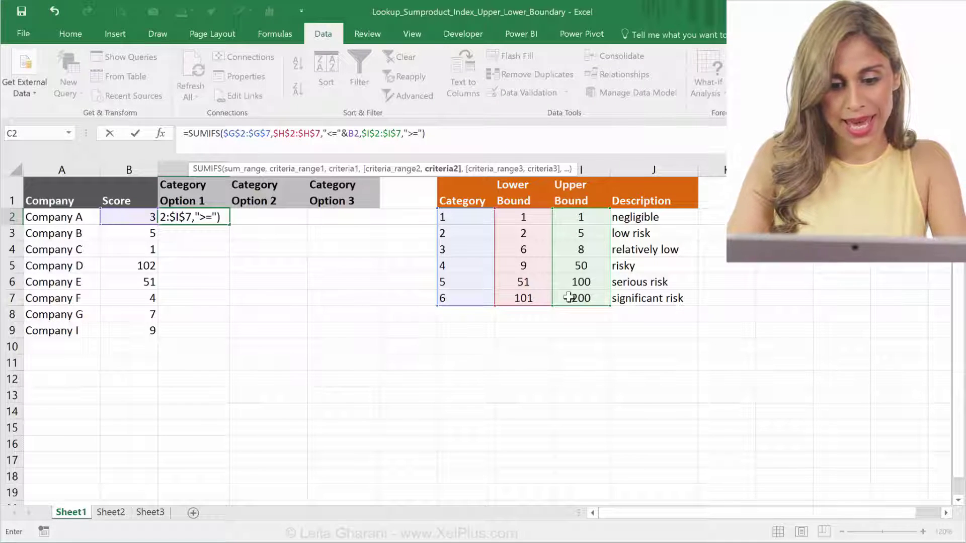
text(&)
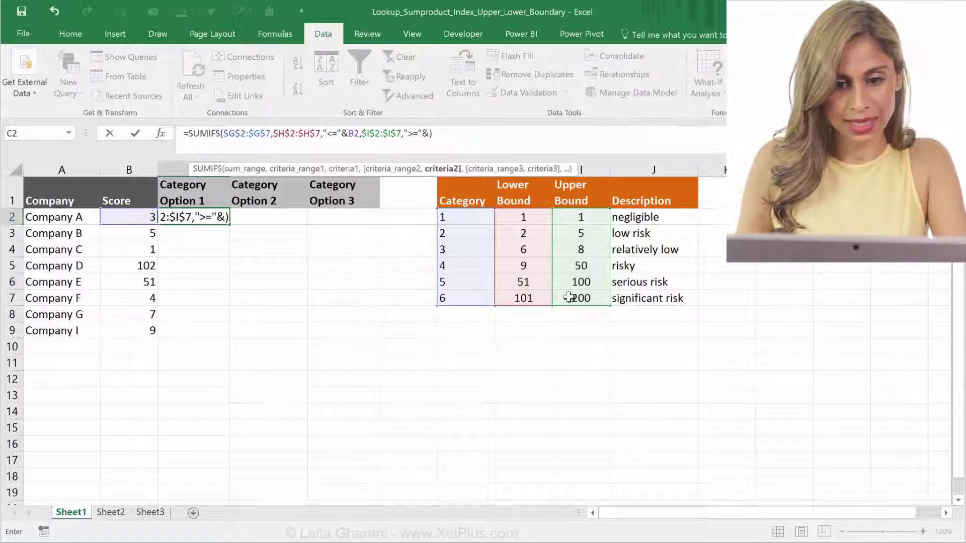
click(122, 214)
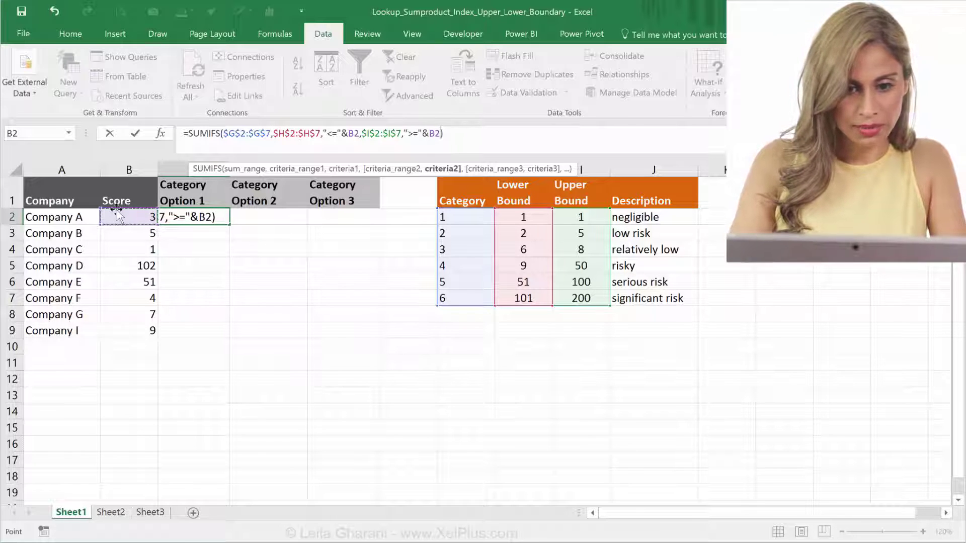
key(ctrl+Return)
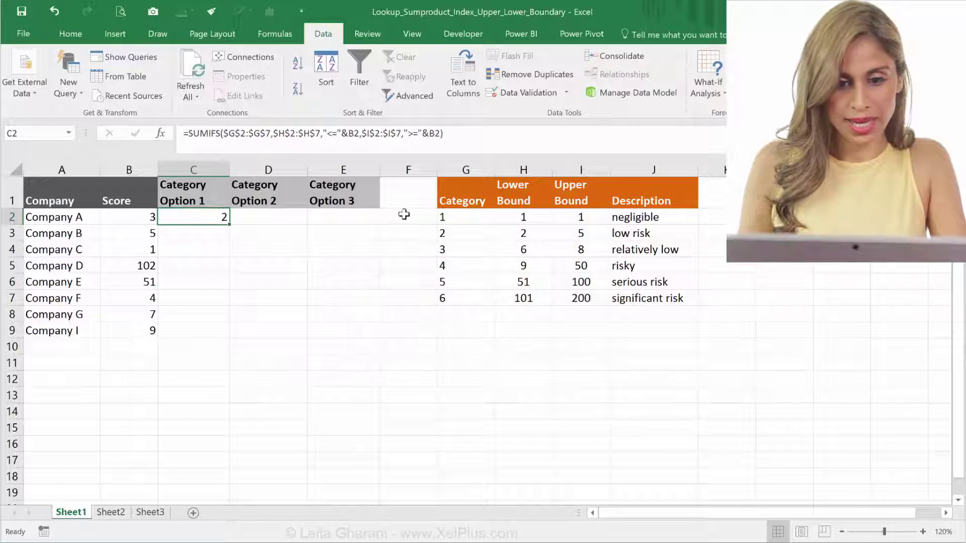
Step: Fill the formula down to C9 and confirm Company D's score of 102 lands in category 6
double_click(228, 224)
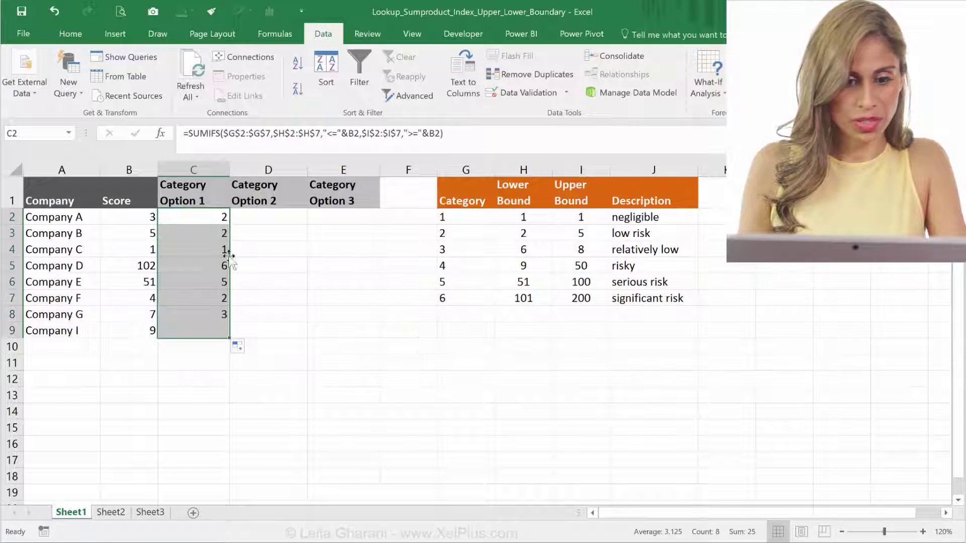
click(185, 262)
click(151, 264)
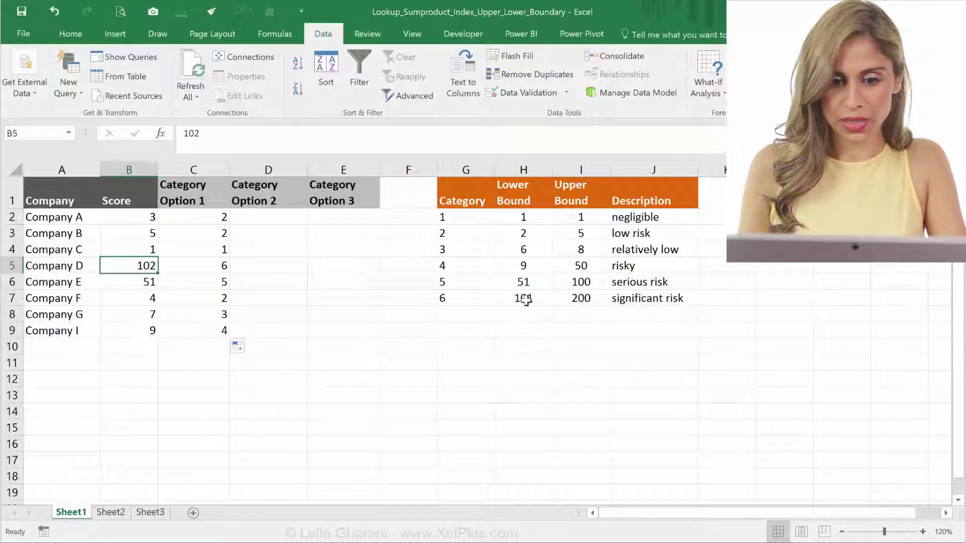
click(454, 298)
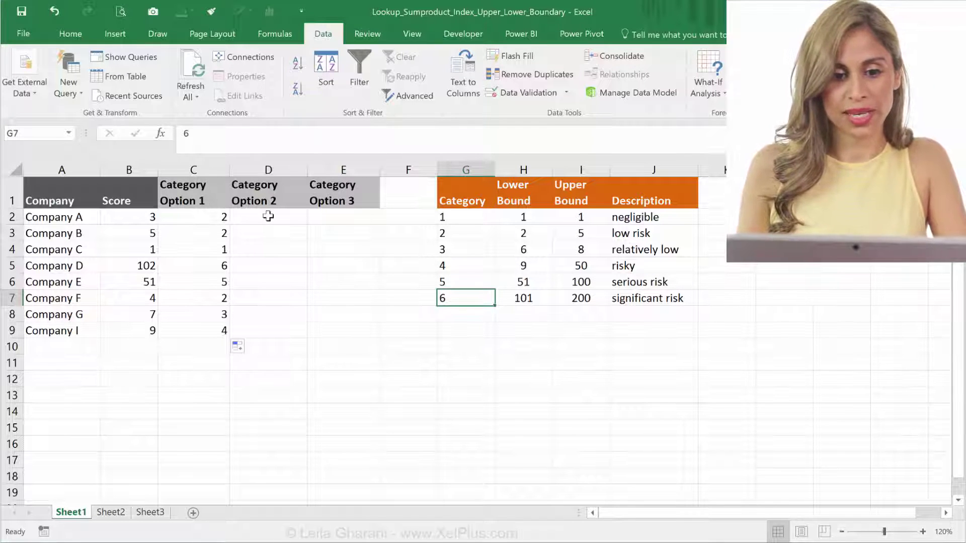
Step: In D2, start =sumproduct(($H$2:$H$7<=B2)* testing lower bounds against Company A's score
click(268, 216)
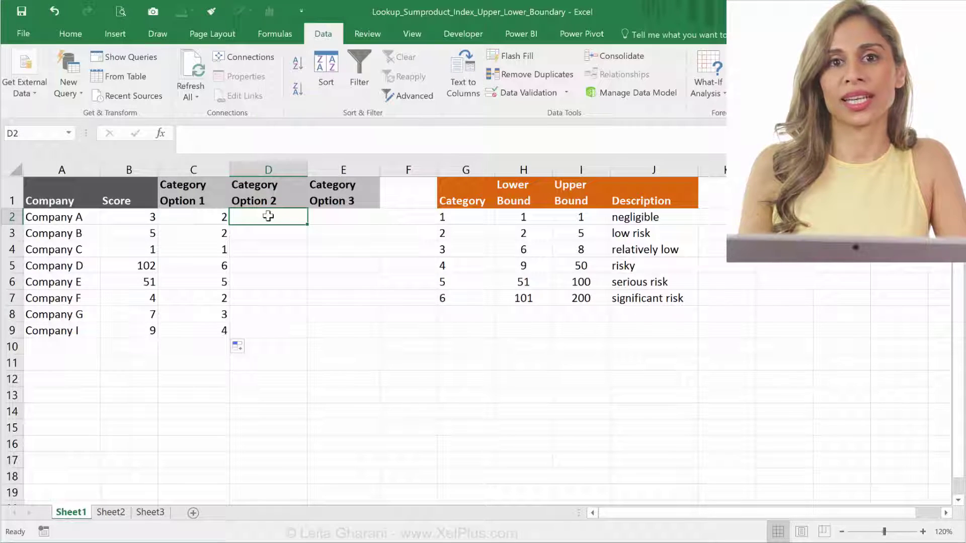
text(=)
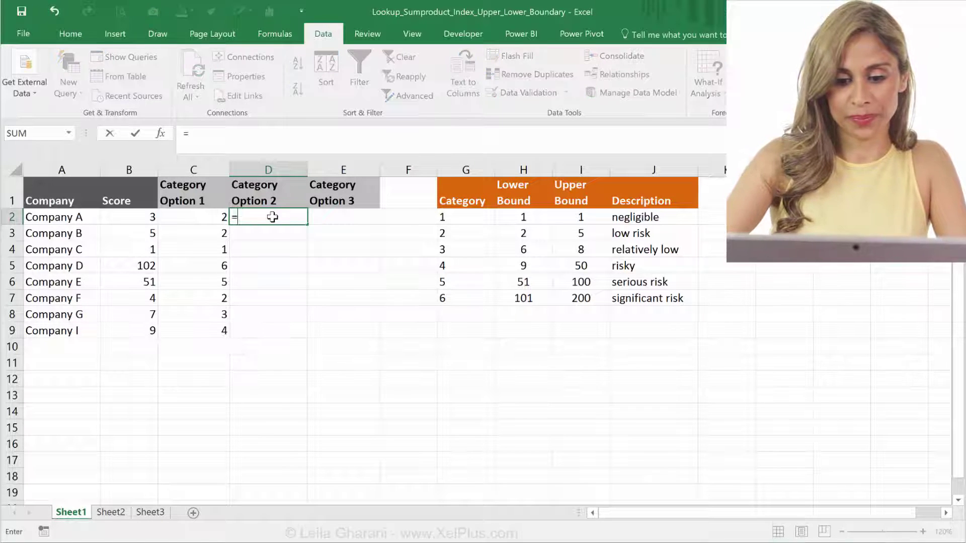
text(sumprod)
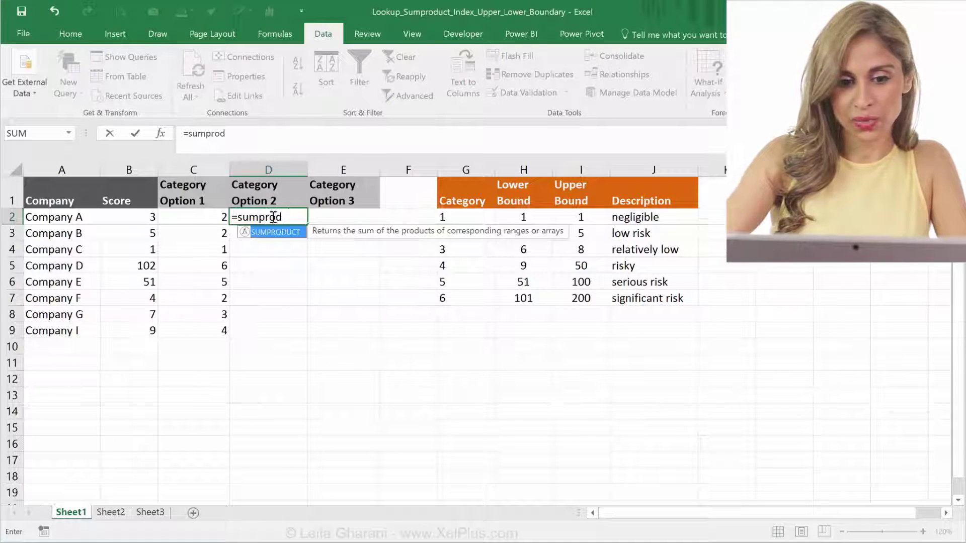
text(uct)
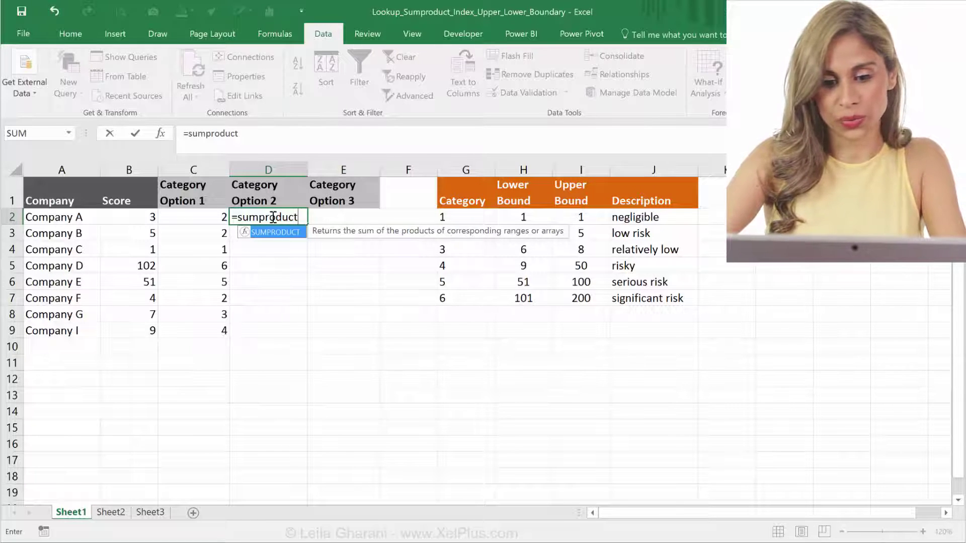
text((()
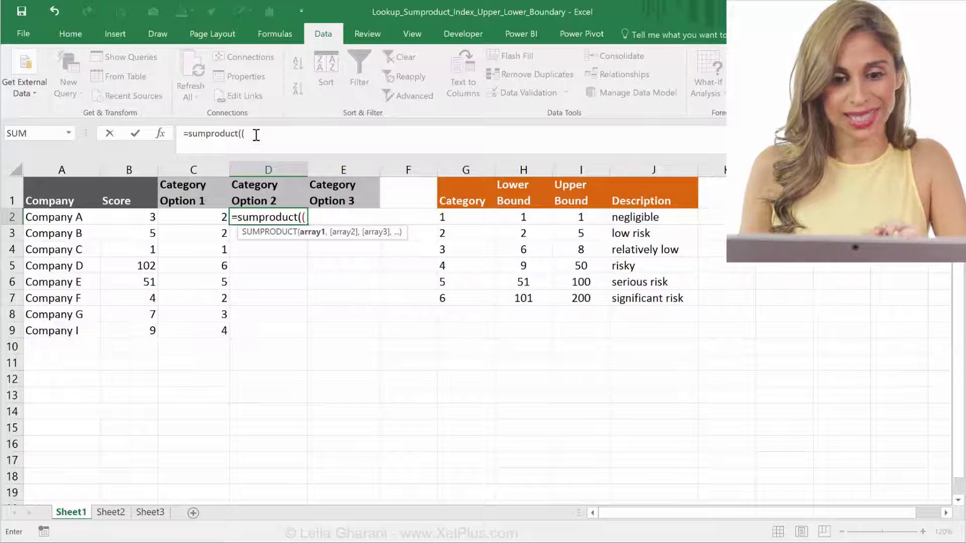
click(256, 134)
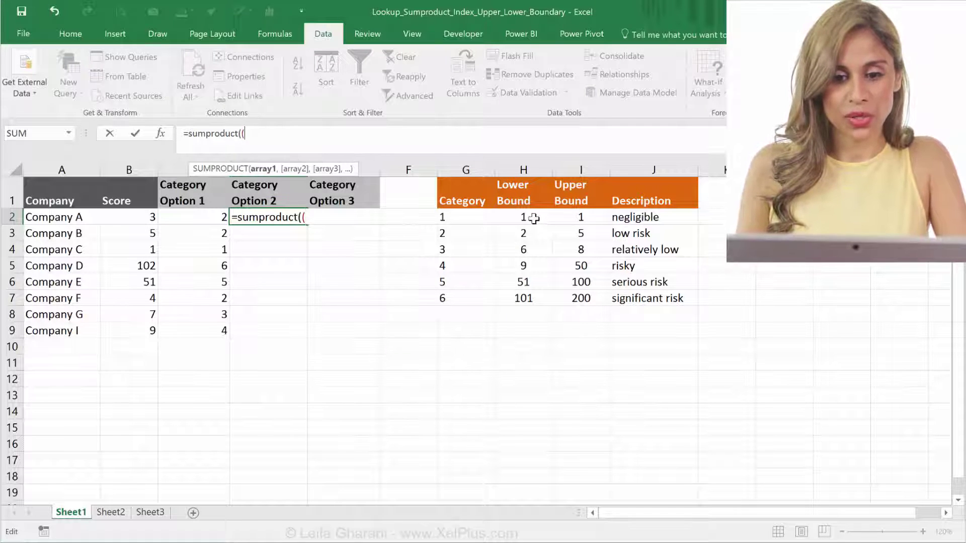
drag(528, 217, 531, 301)
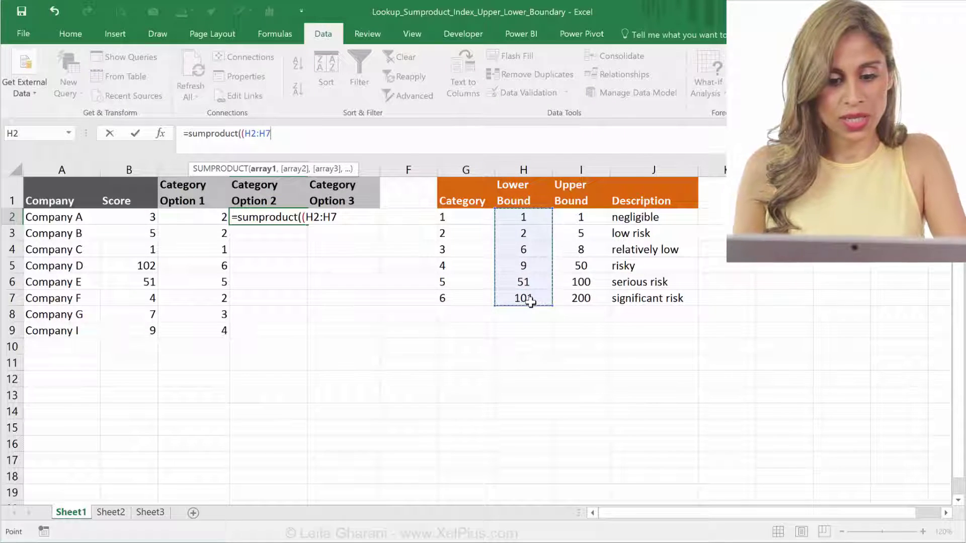
key(F4)
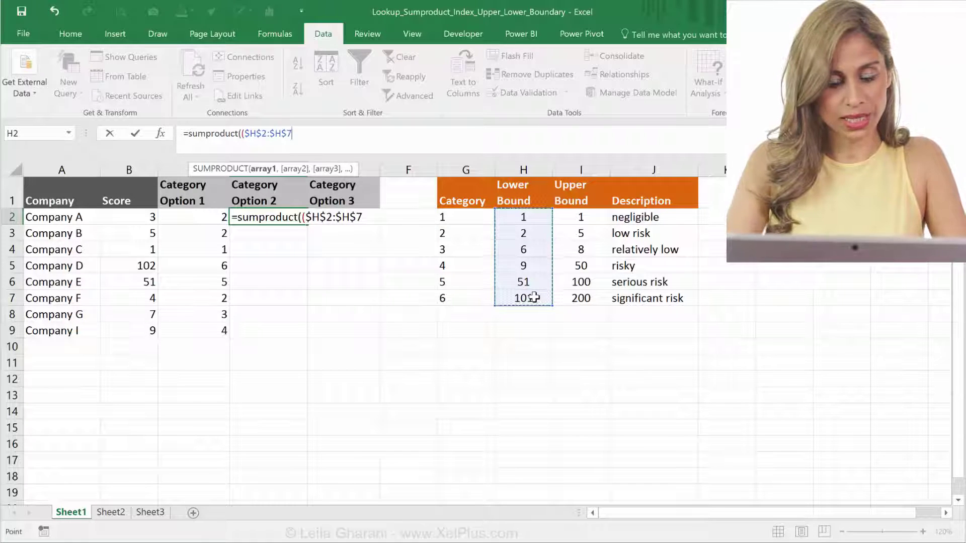
text(<=)
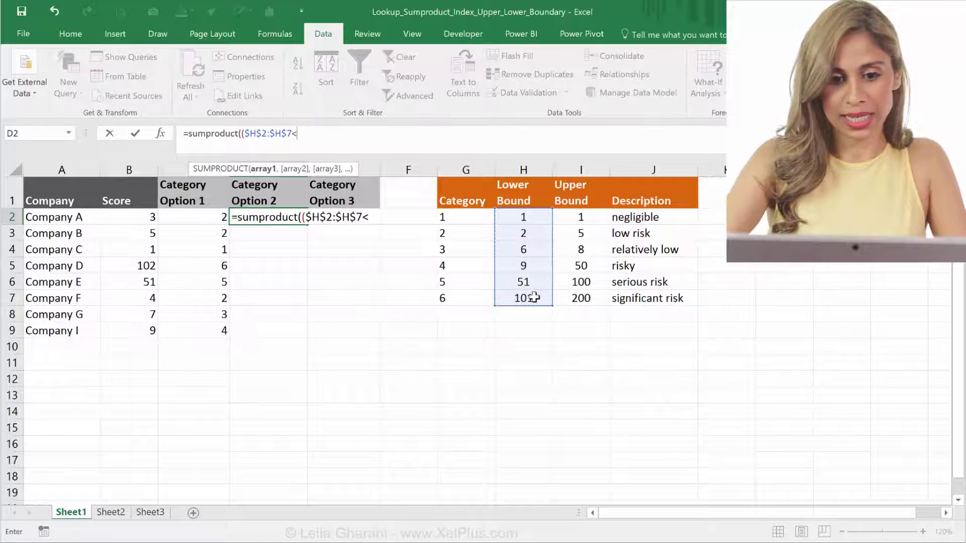
click(123, 218)
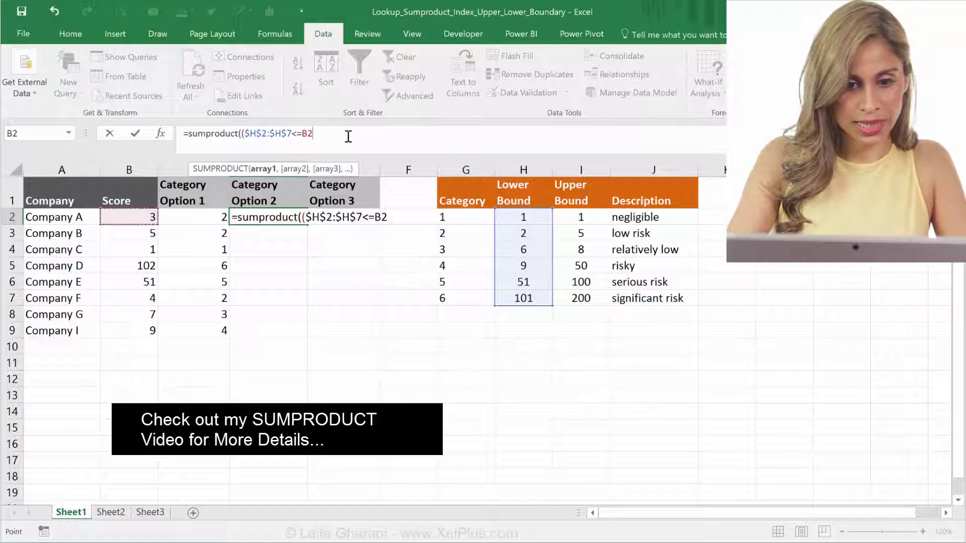
text()*)
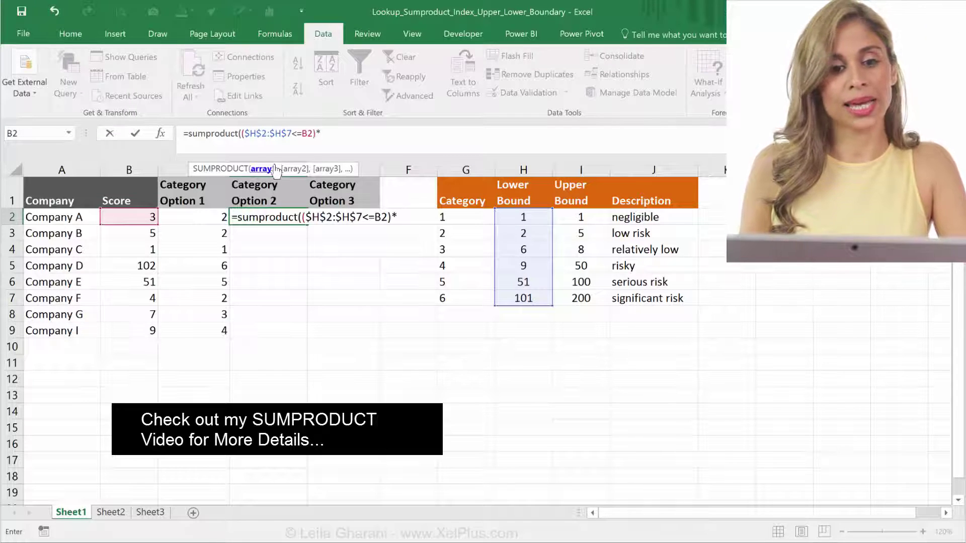
Step: Add the ($I$2:$I$7>=B2) upper-bound test and close D2's SUMPRODUCT, which returns 1
click(329, 137)
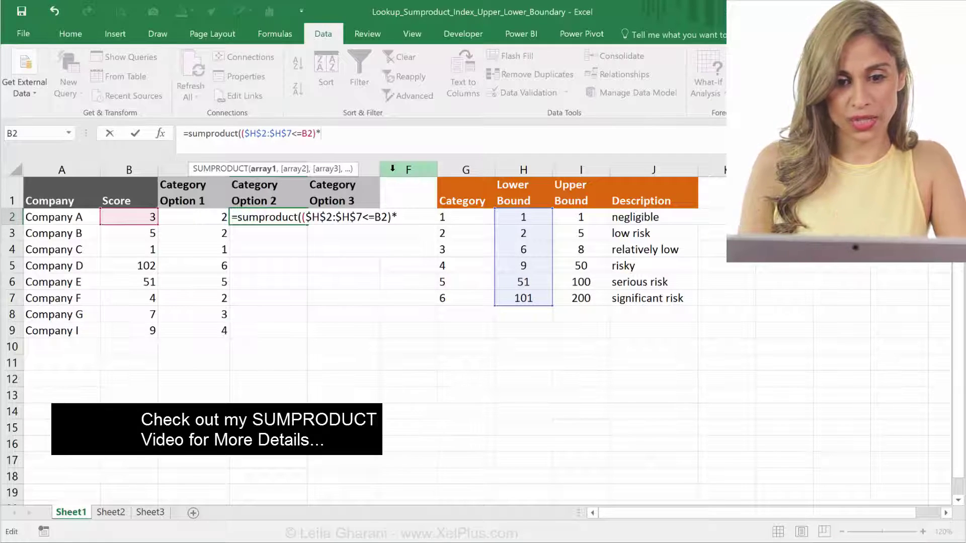
text(()
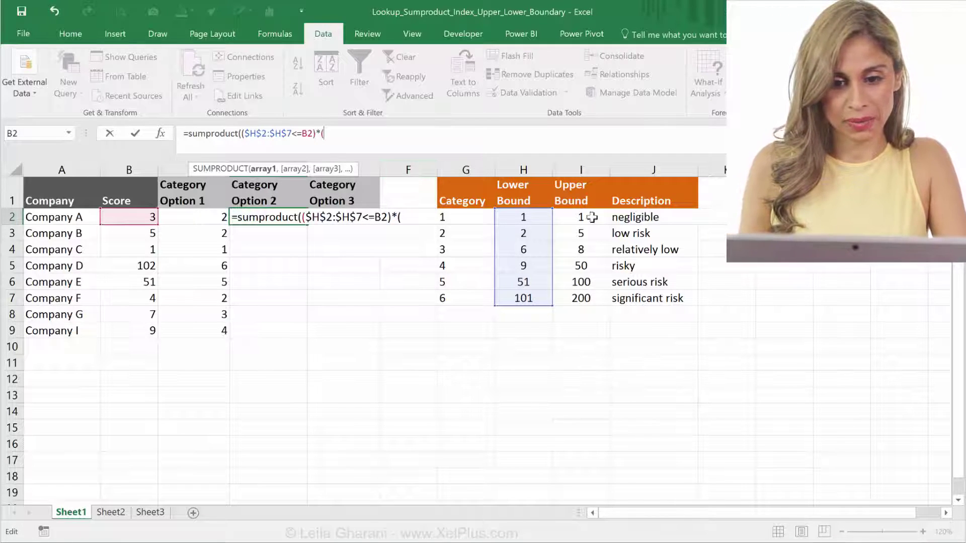
drag(583, 217, 579, 297)
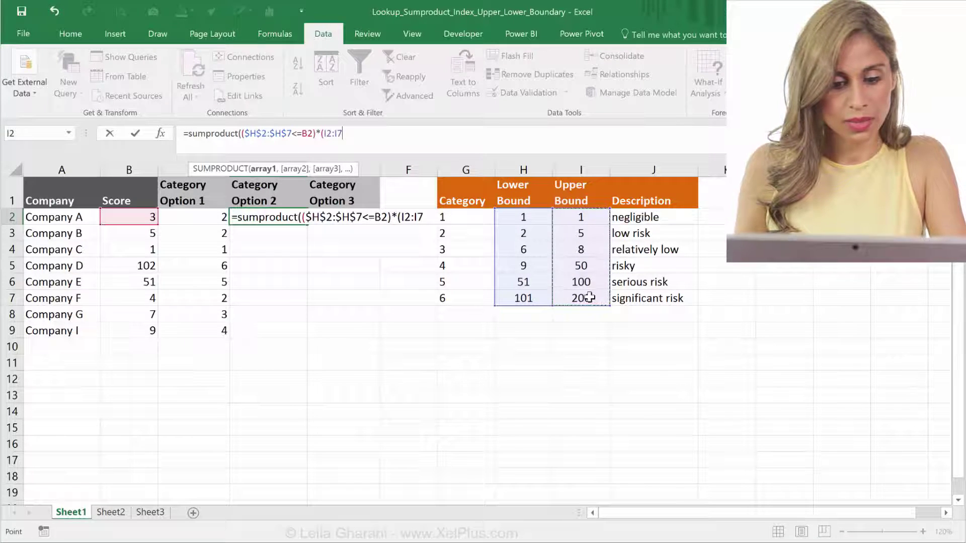
key(F4)
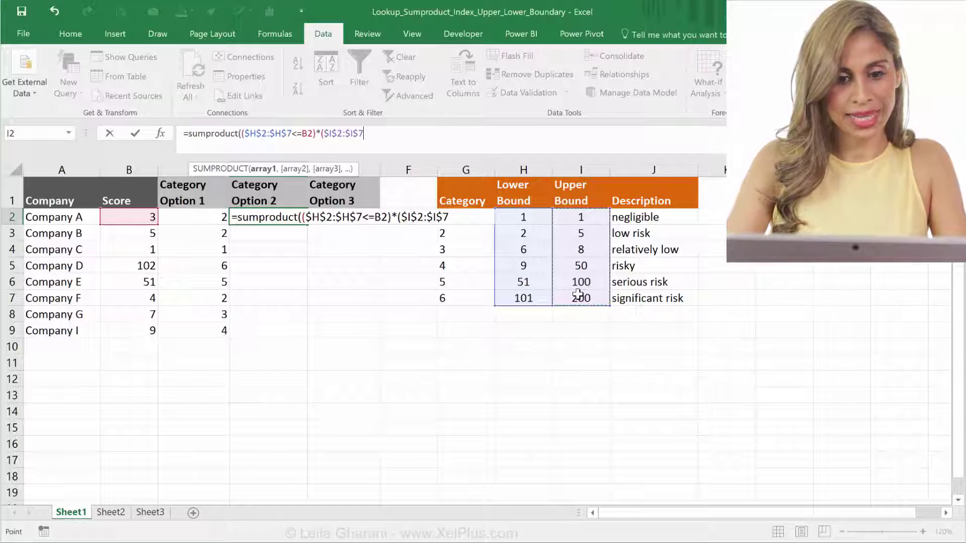
text(>)
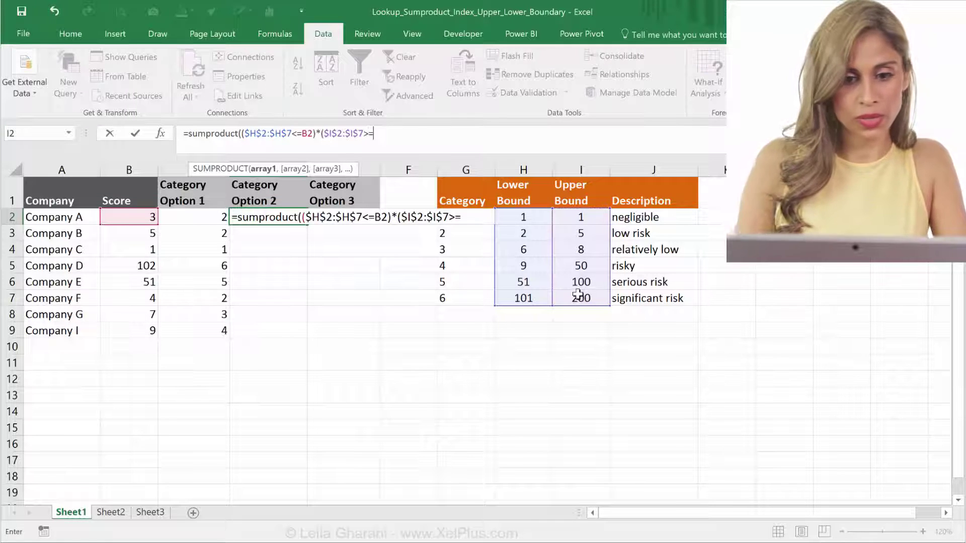
text(=)
click(129, 217)
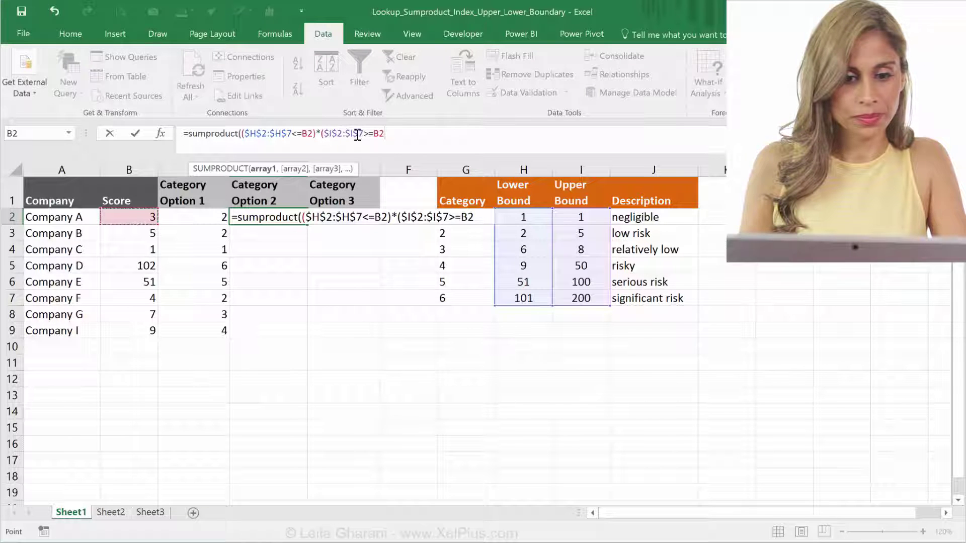
click(391, 133)
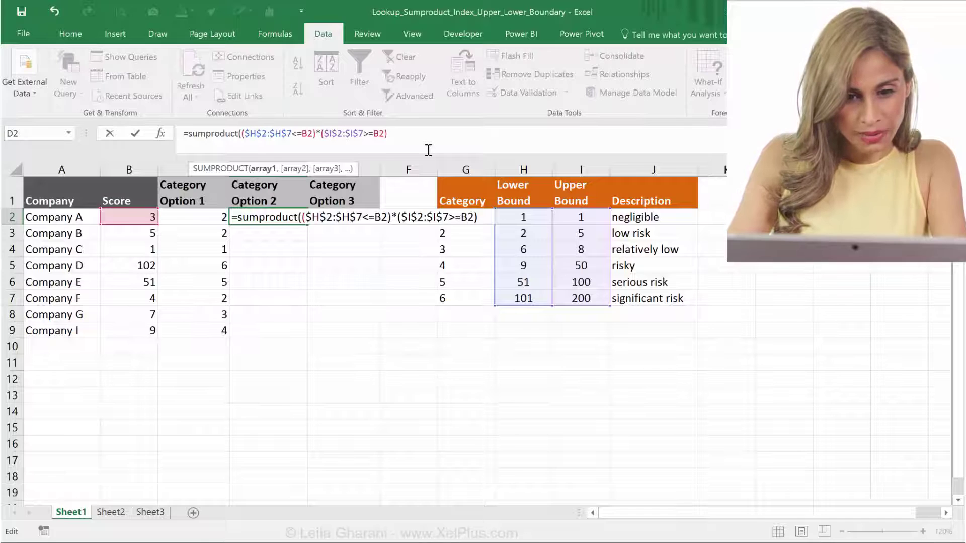
text())
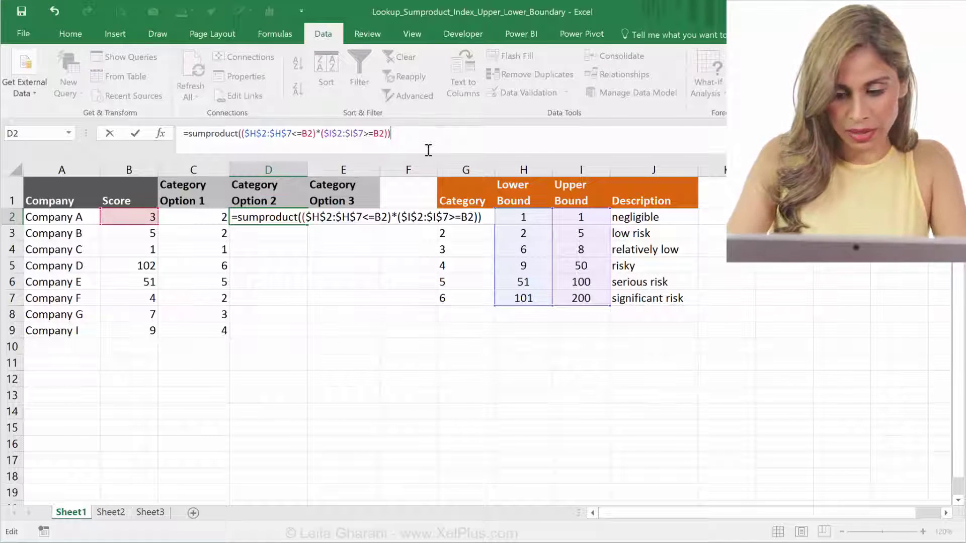
key(ctrl+Return)
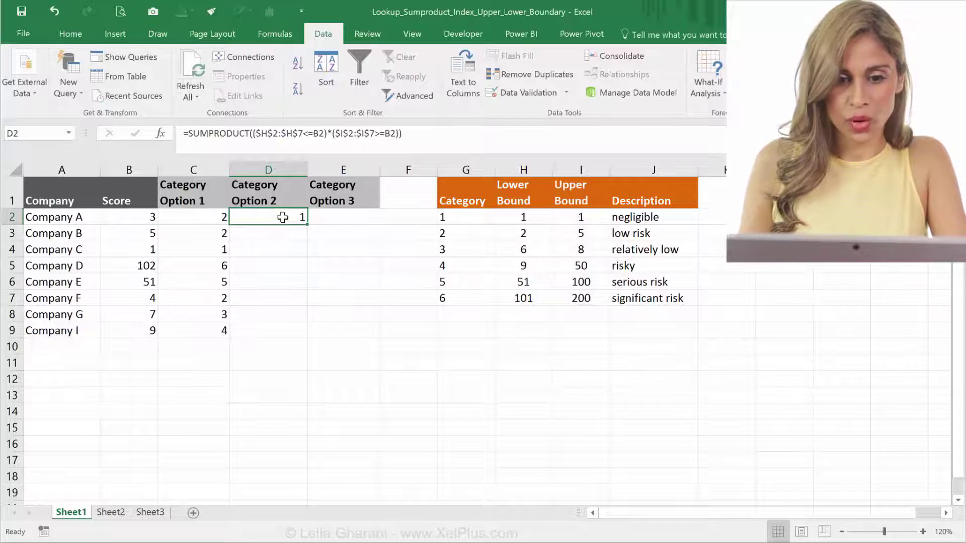
click(269, 136)
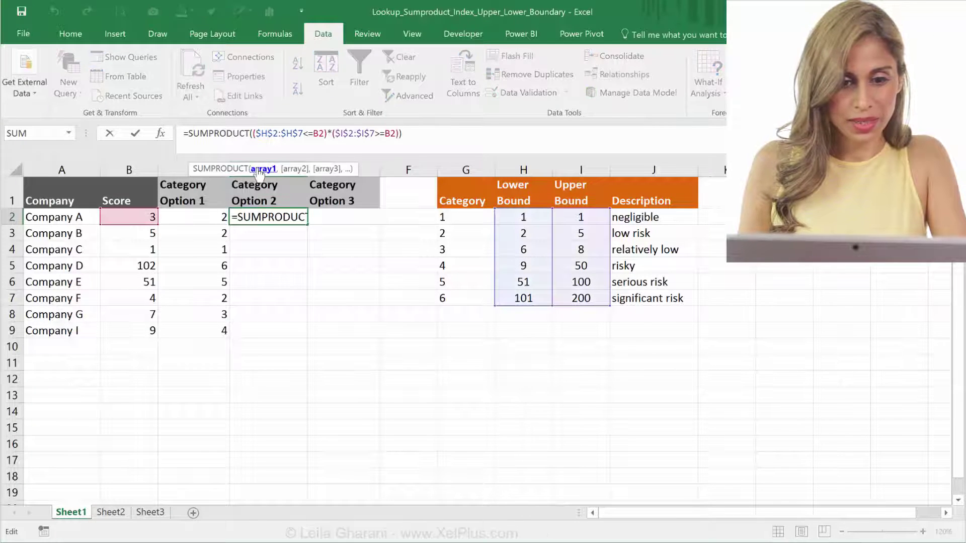
click(260, 170)
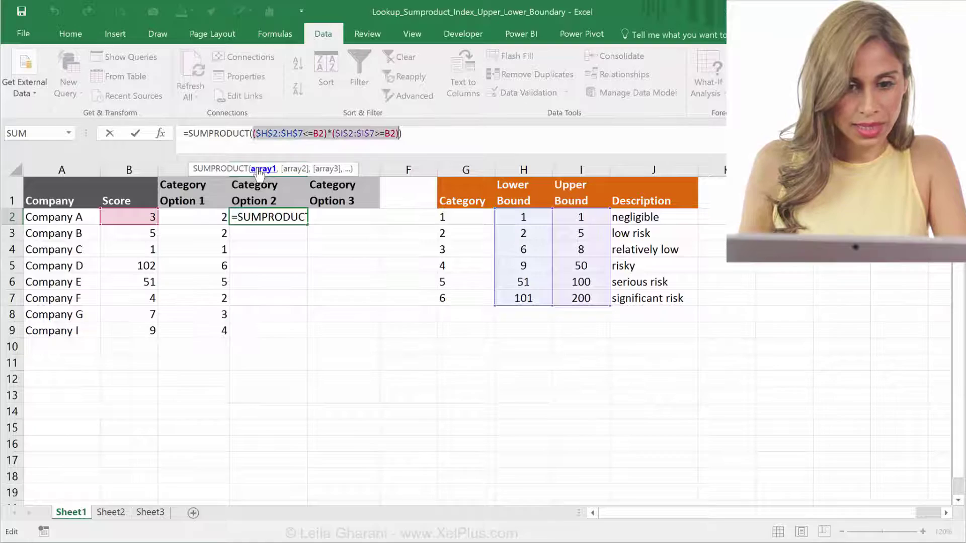
key(F9)
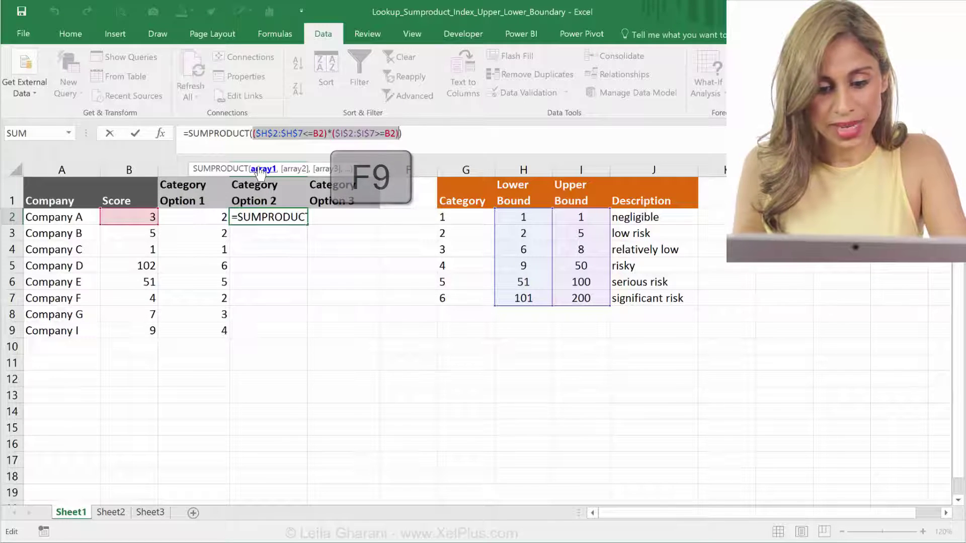
key(F9)
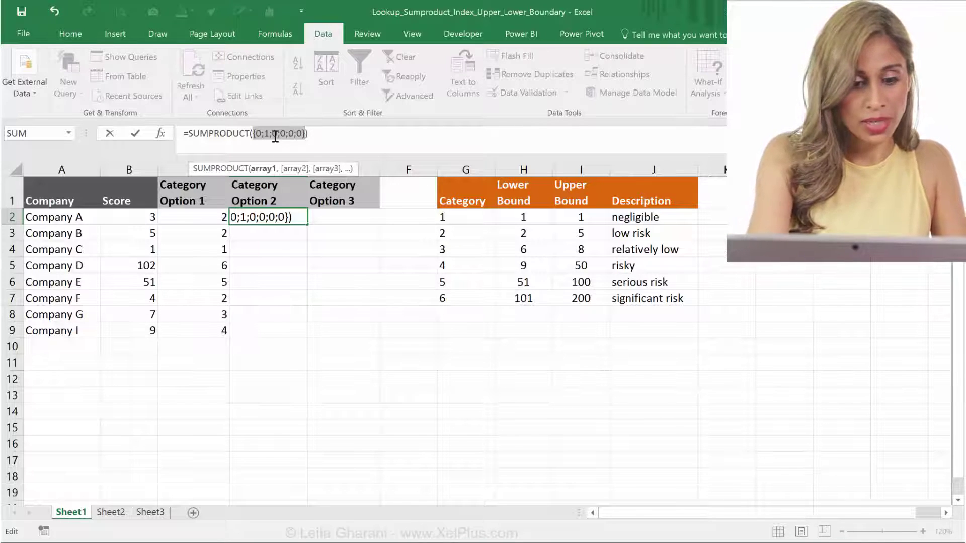
key(Escape)
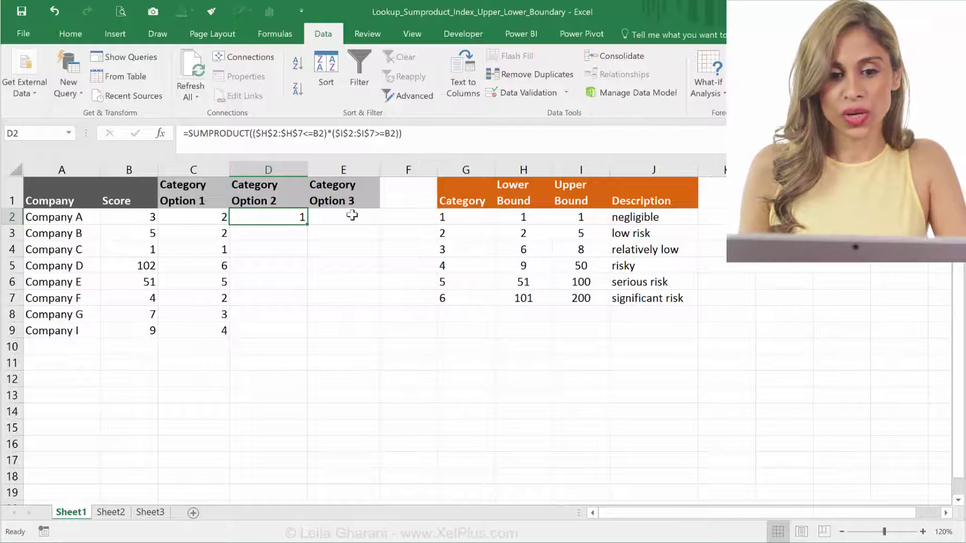
Step: Evaluate D2's lower- and upper-bound comparisons with F9 for Company A, then cancel the edit
drag(255, 134, 325, 137)
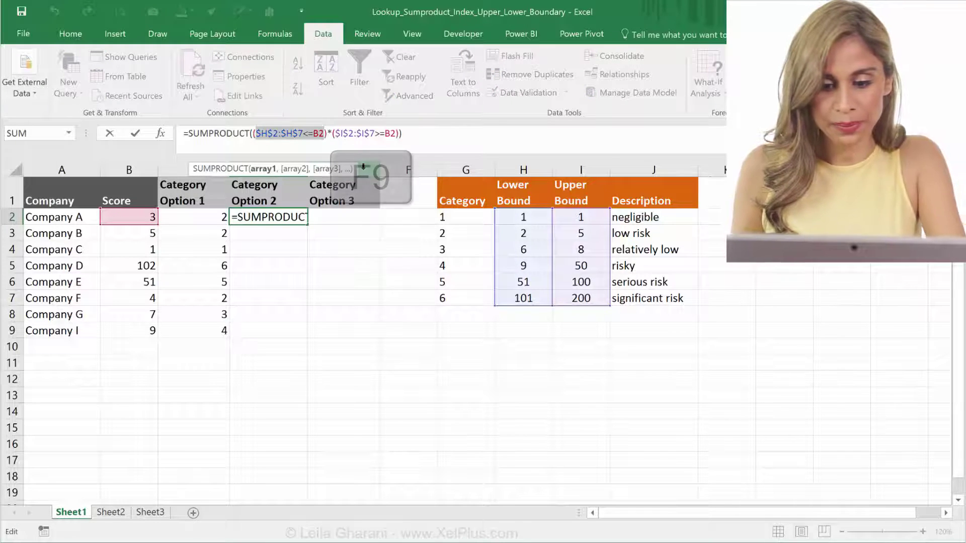
key(F9)
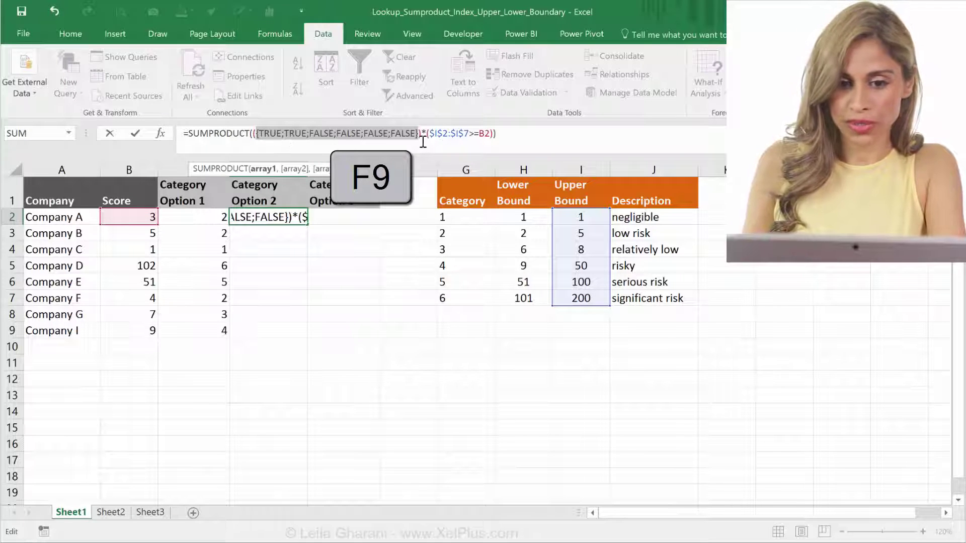
drag(432, 133, 494, 139)
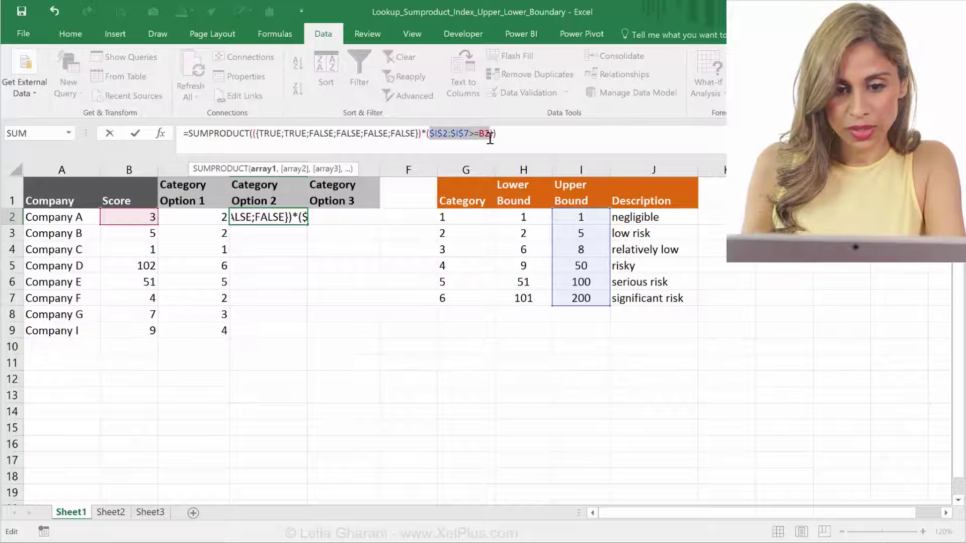
key(F9)
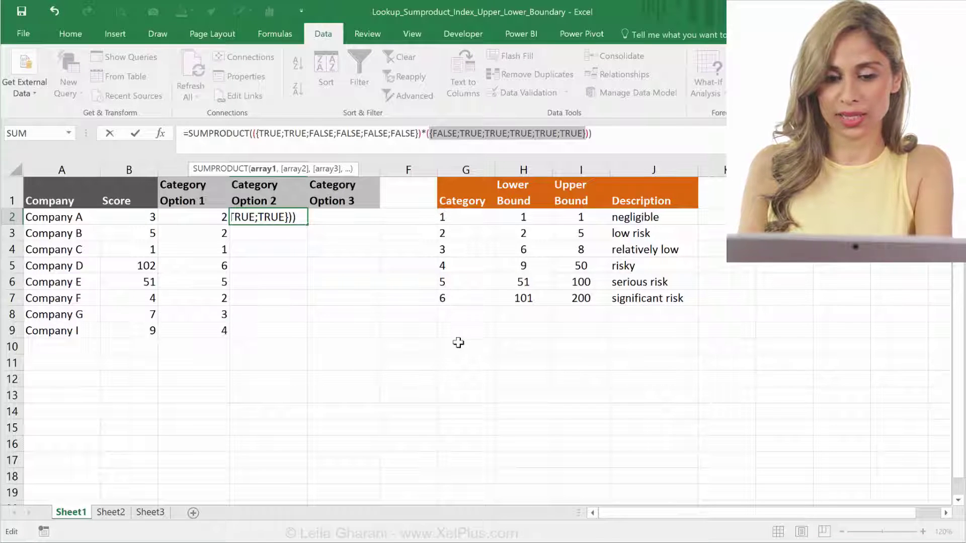
key(Escape)
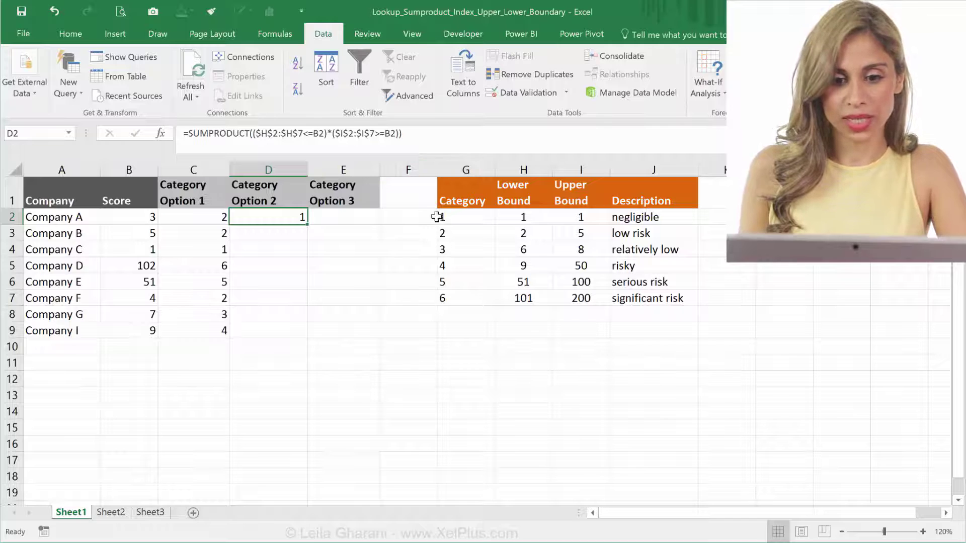
Step: Multiply D2's bound tests by $G$2:$G$7 and fill down to D9, giving 2,2,1,6,5,2,3,4
drag(450, 217, 451, 291)
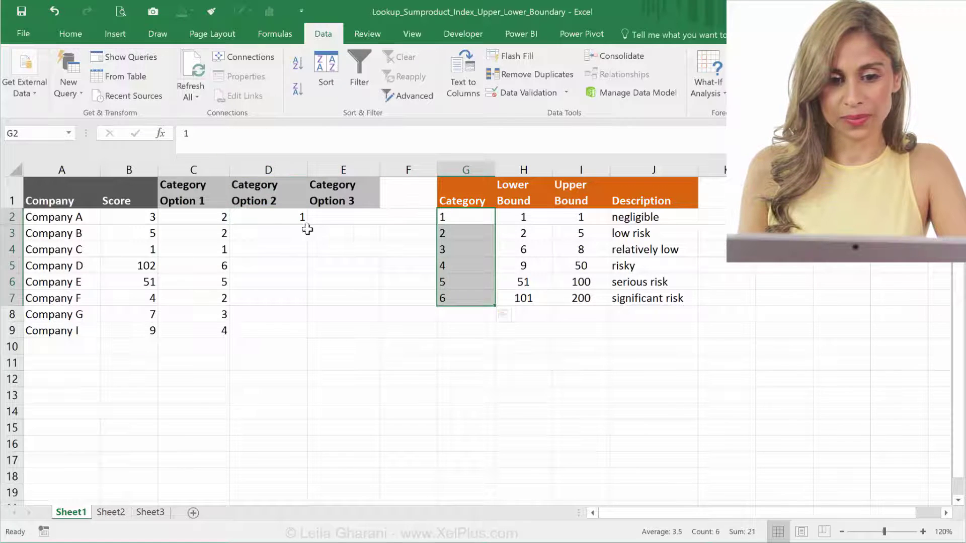
click(282, 217)
click(401, 135)
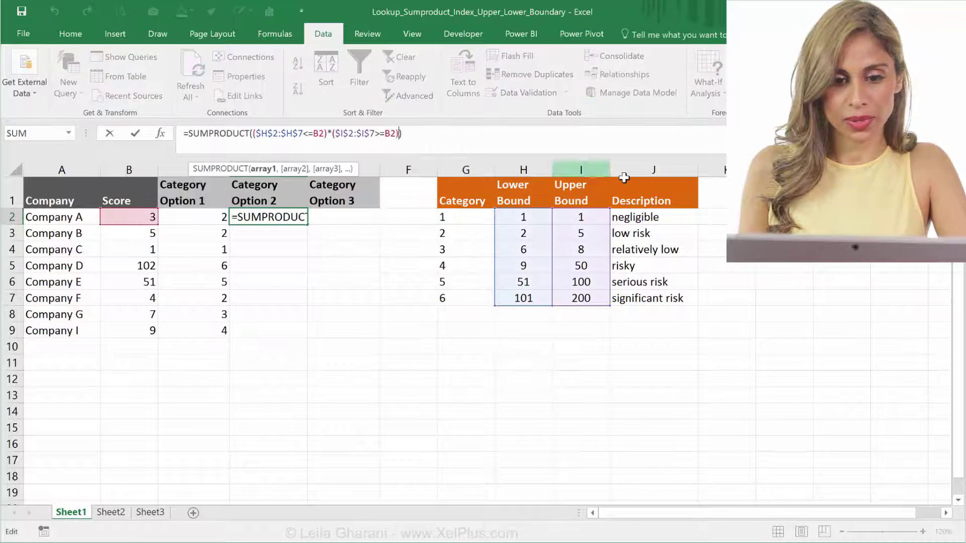
text())
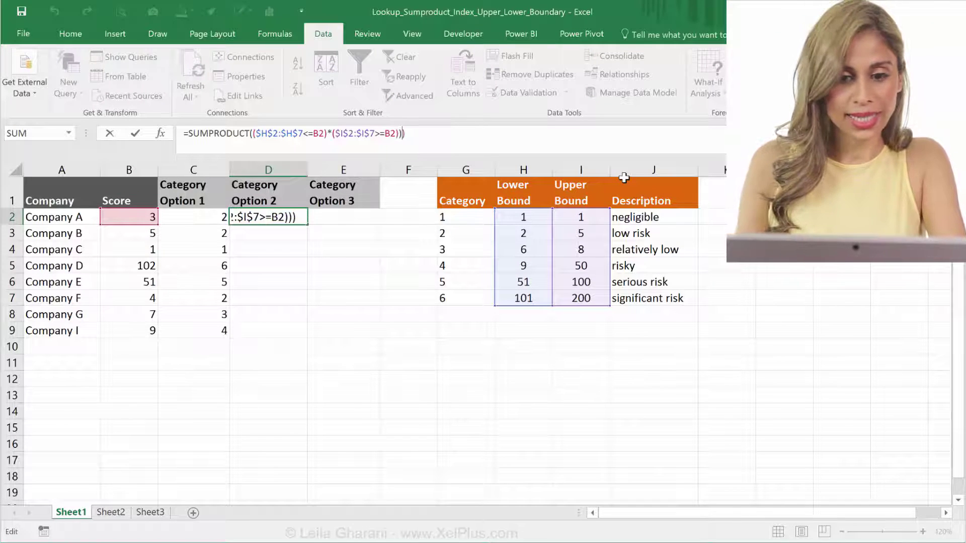
click(255, 133)
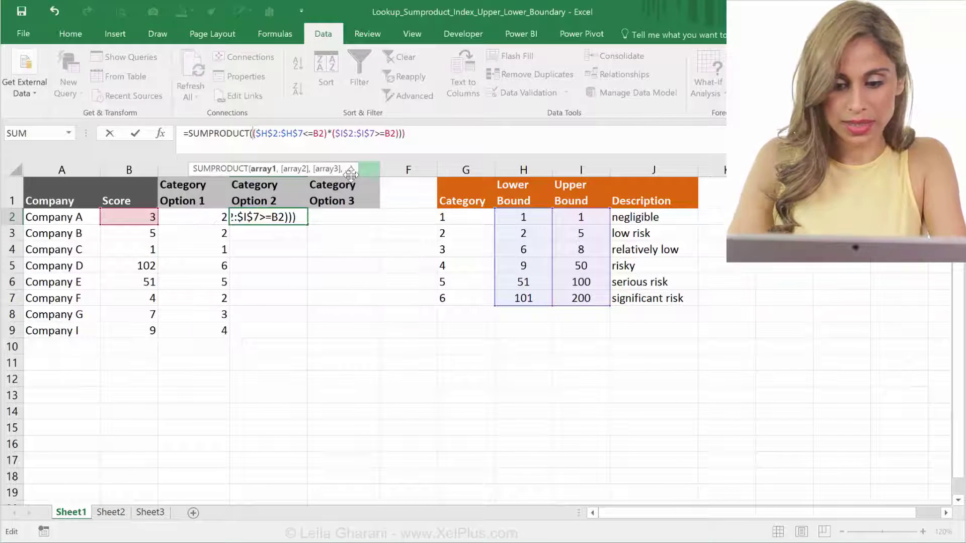
text(()
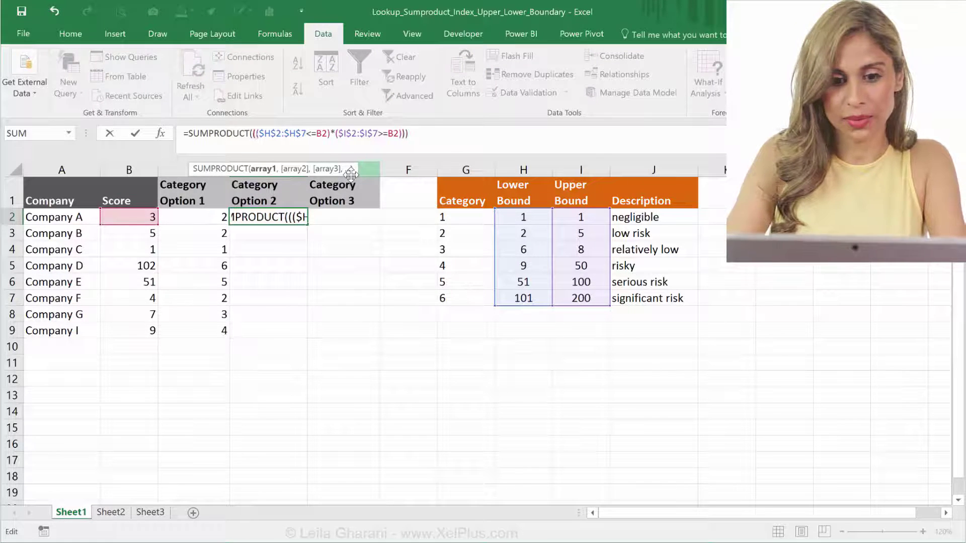
click(407, 134)
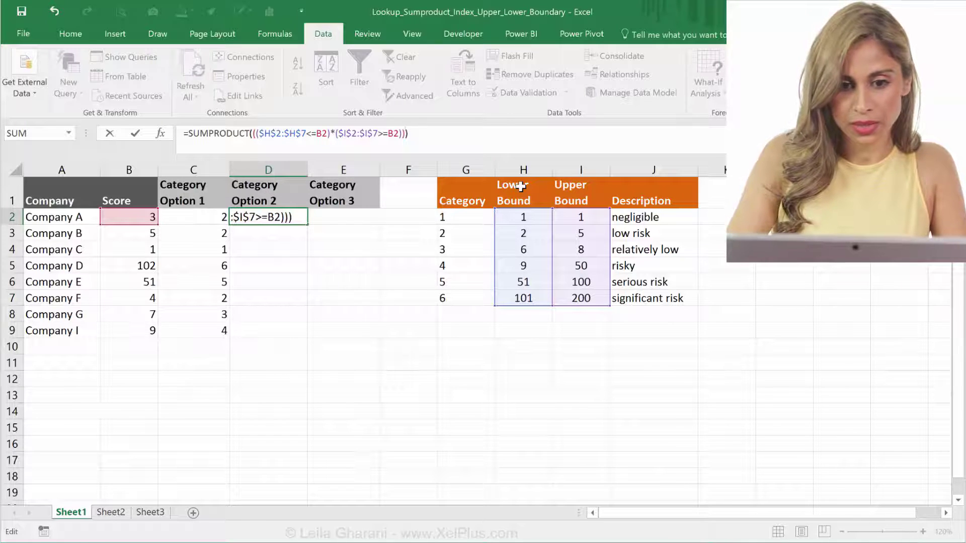
key(Left)
text(*)
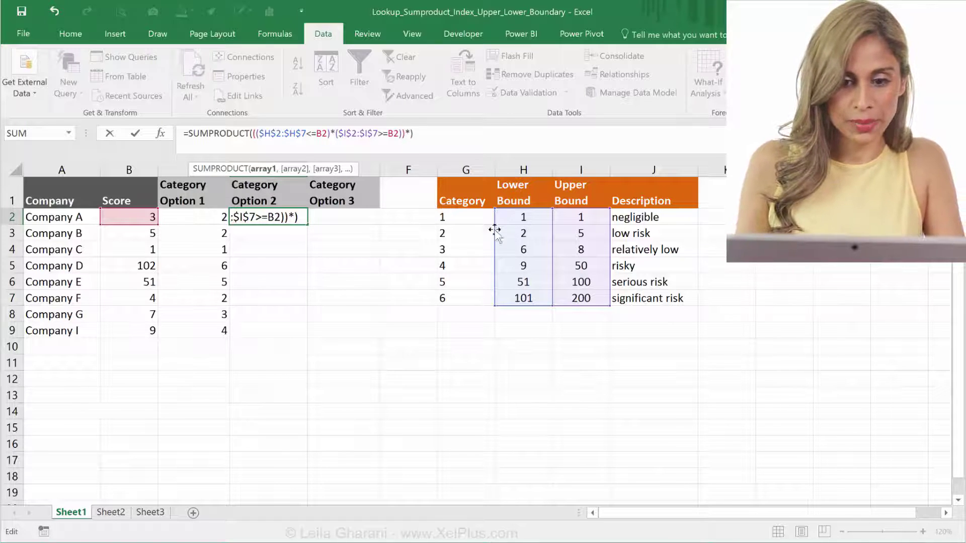
drag(475, 220, 461, 305)
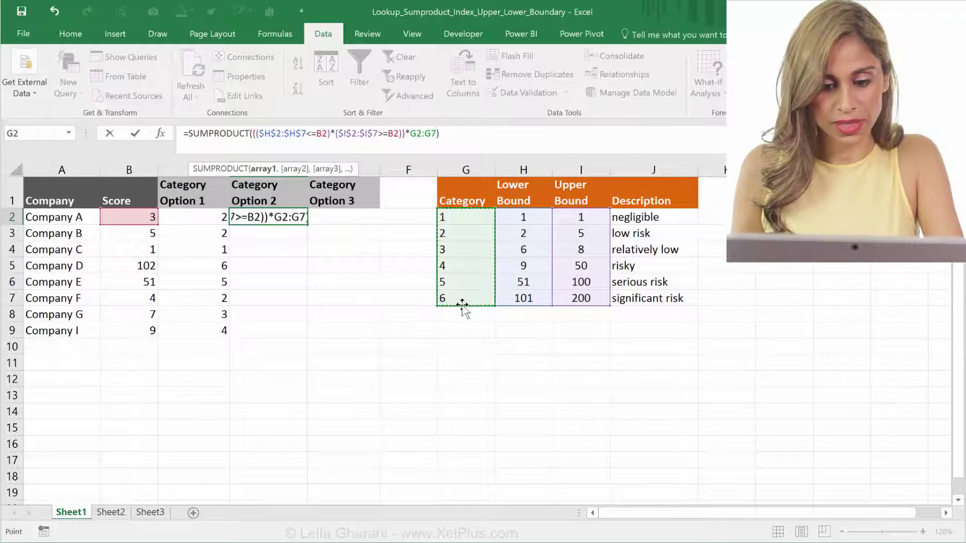
key(F4)
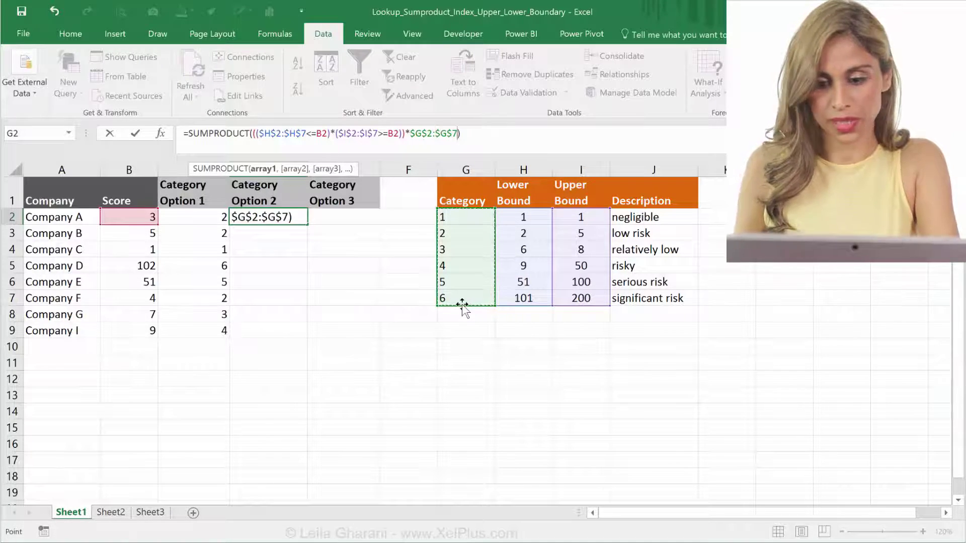
key(ctrl+Return)
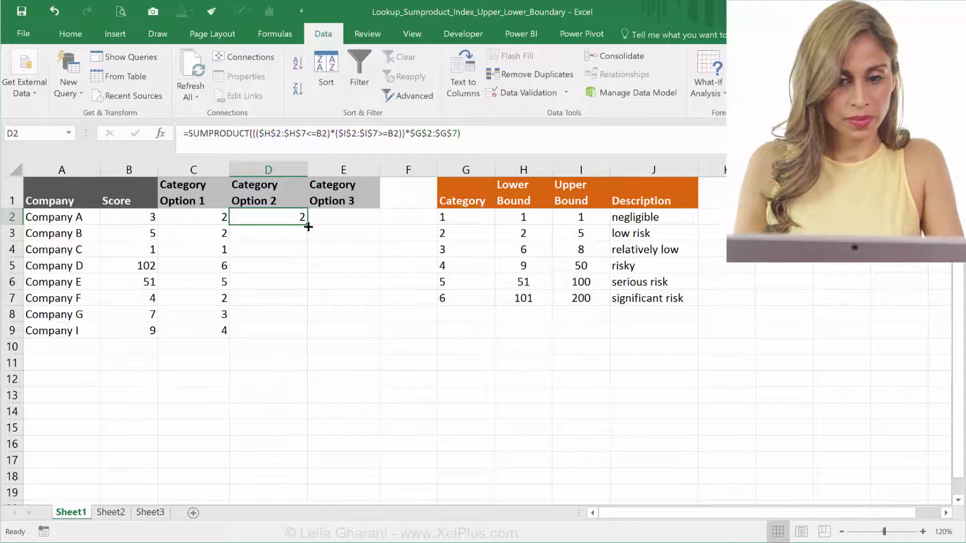
double_click(308, 226)
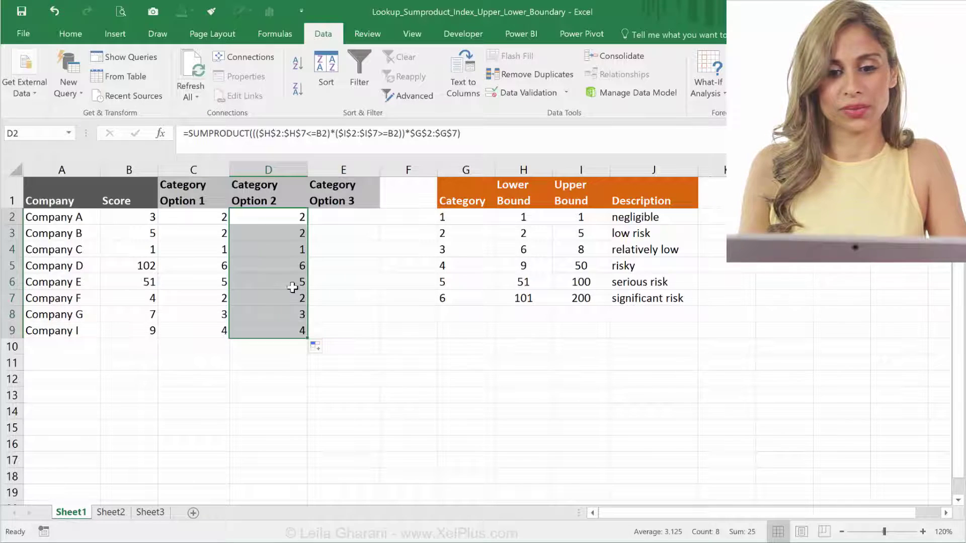
drag(443, 216, 453, 298)
click(456, 216)
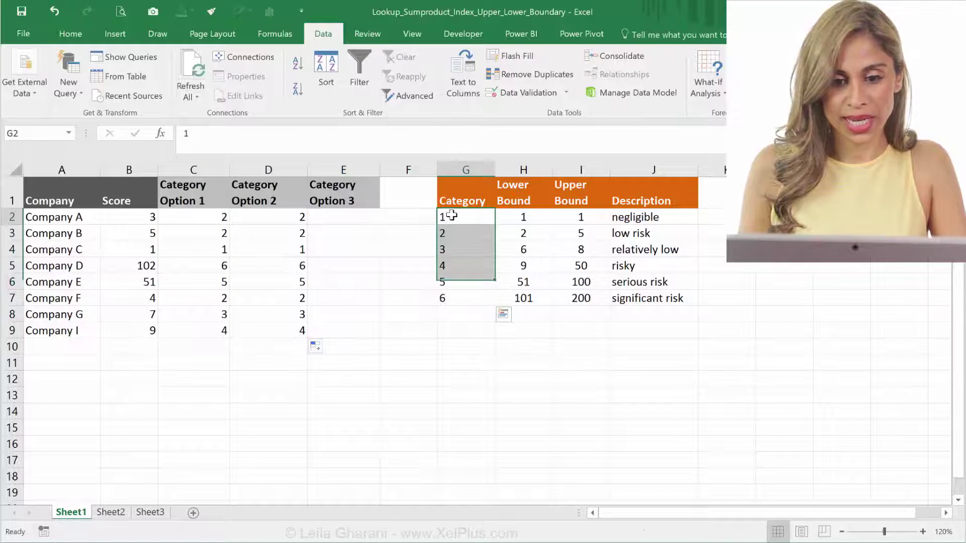
click(184, 133)
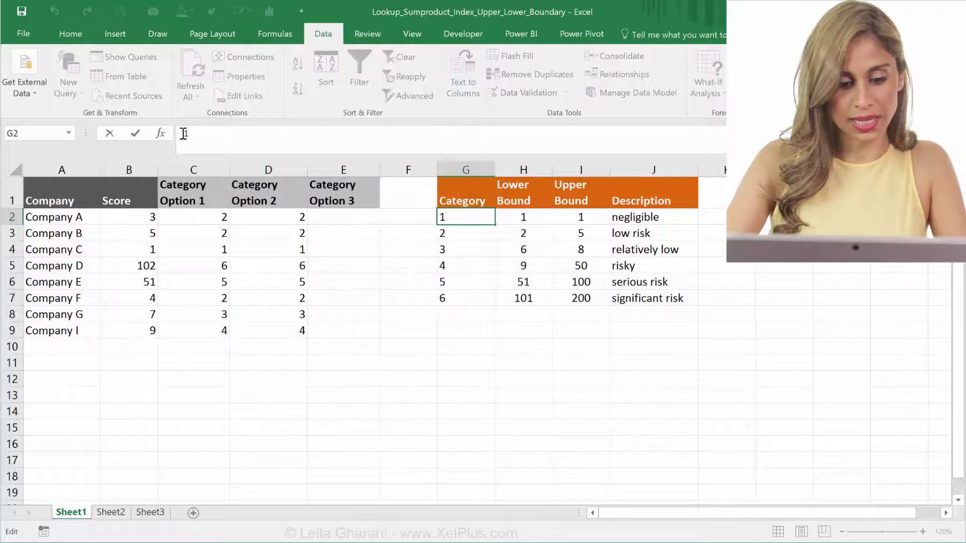
text(C)
key(ctrl+Return)
key(Down)
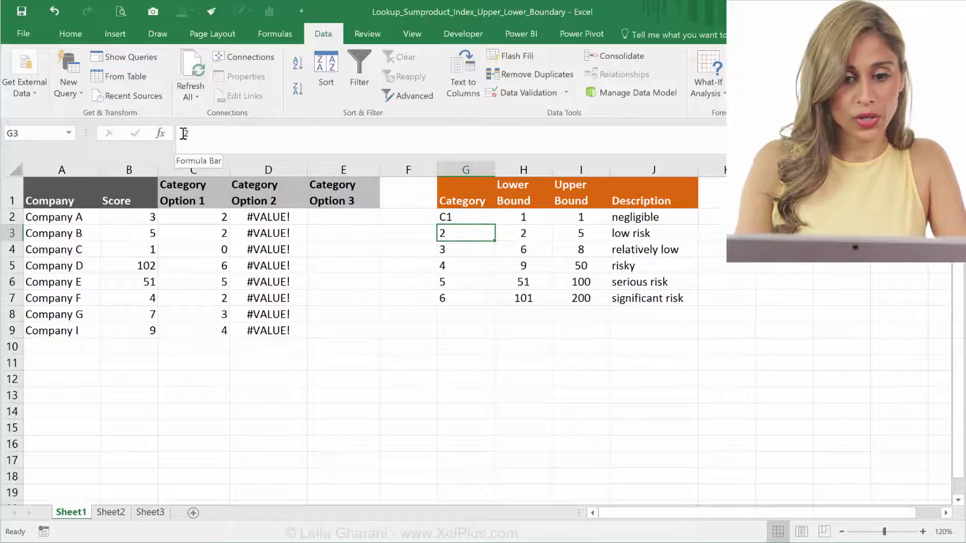
click(180, 134)
text(C)
key(ctrl+Return)
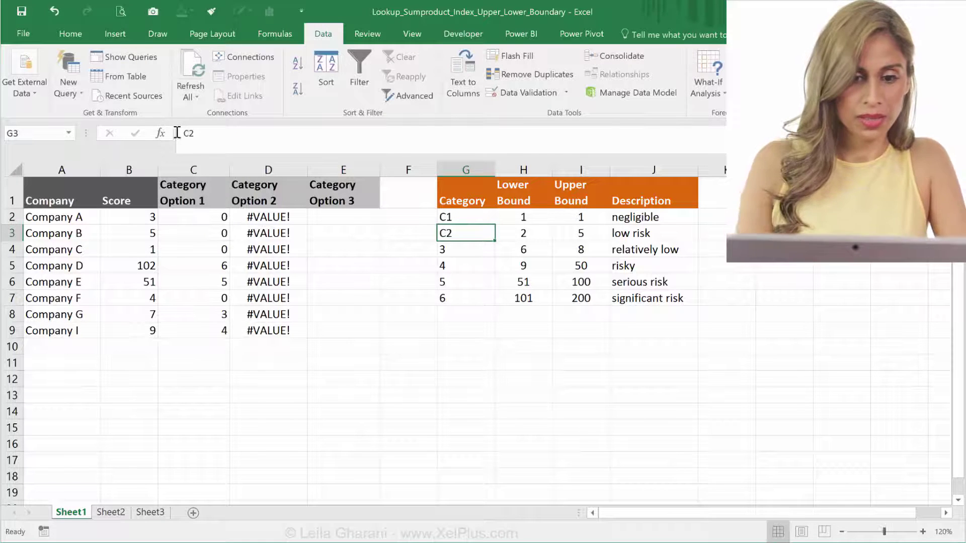
drag(210, 221, 208, 250)
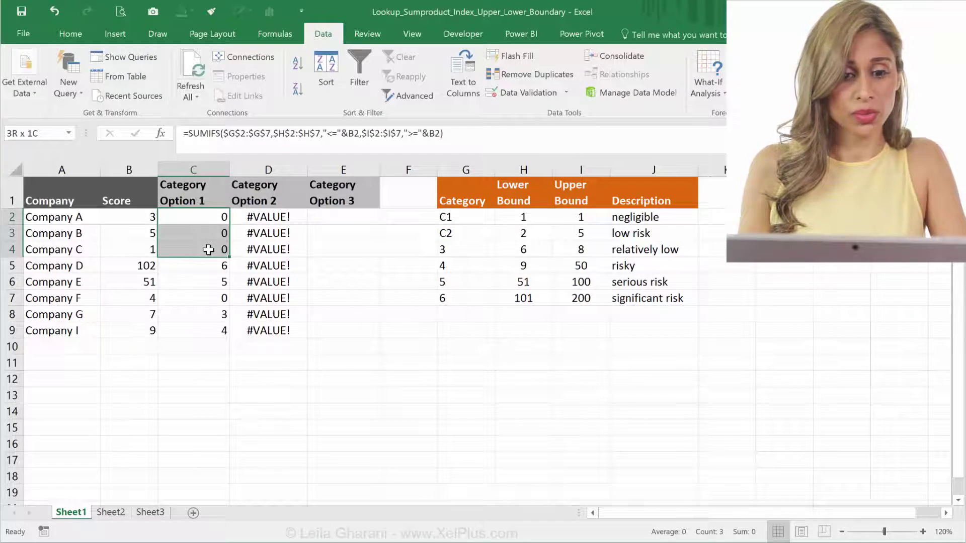
click(261, 218)
drag(261, 218, 265, 330)
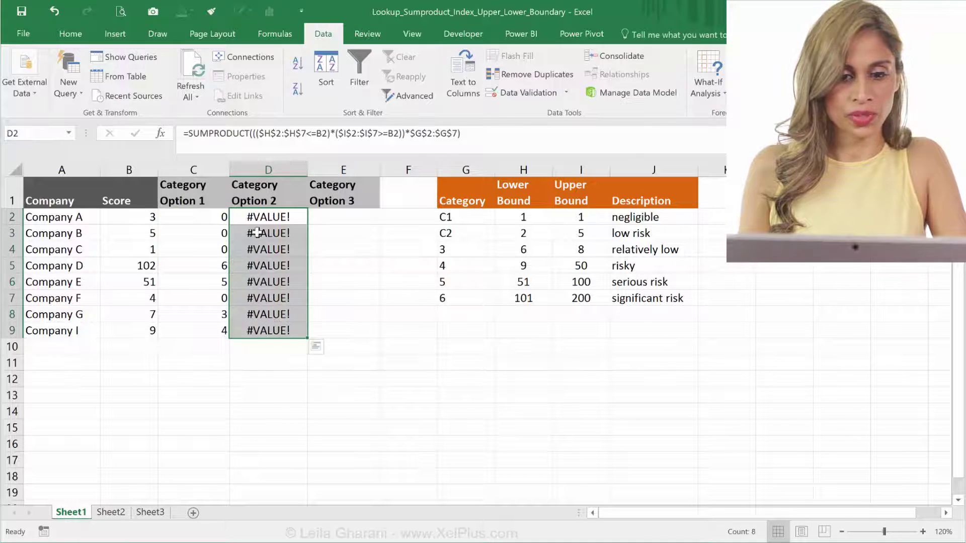
click(449, 221)
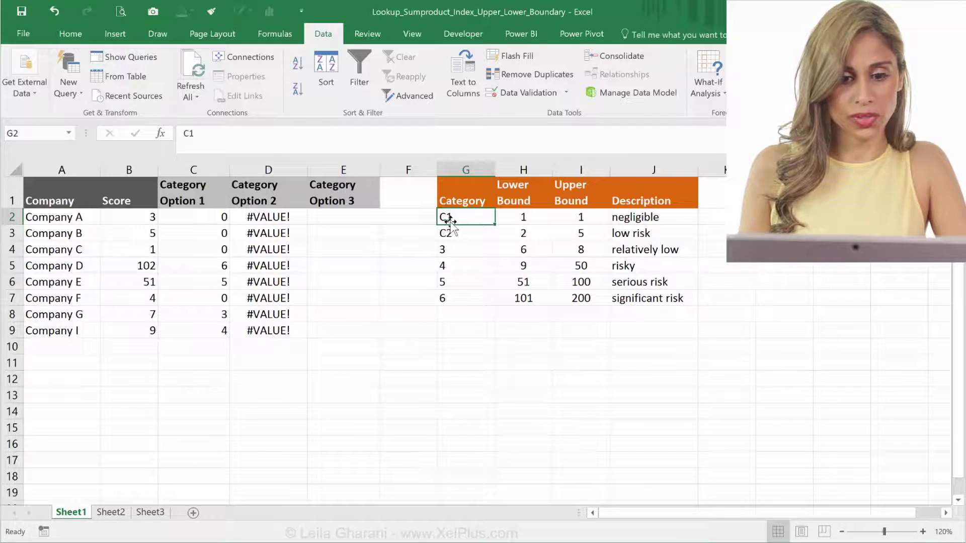
click(51, 18)
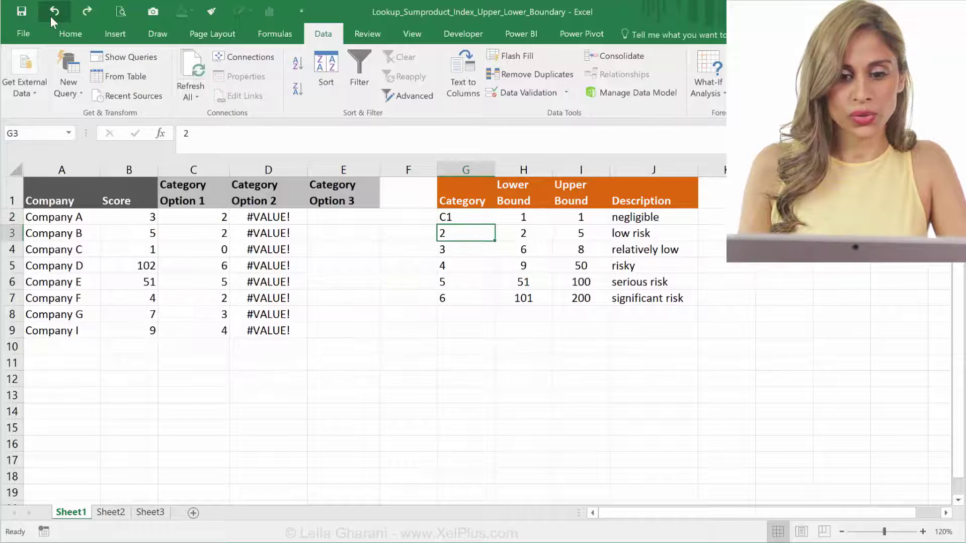
click(51, 17)
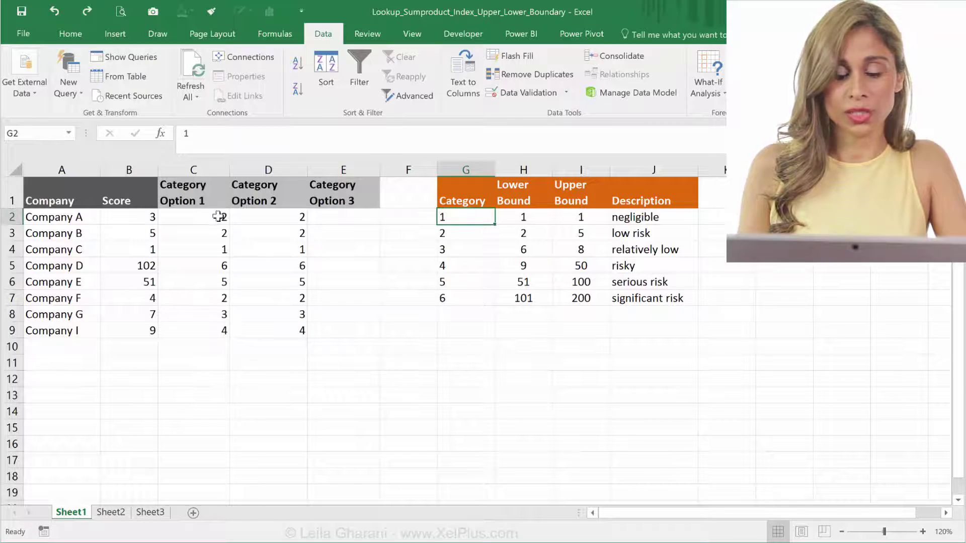
drag(221, 217, 463, 327)
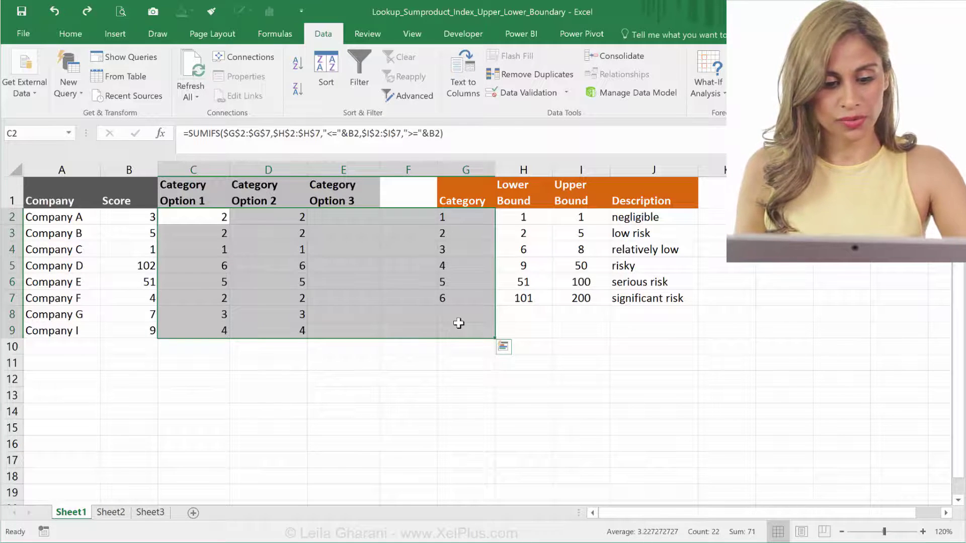
Step: Apply the custom number format "C"# so the categories display as C1–C6
key(ctrl+1)
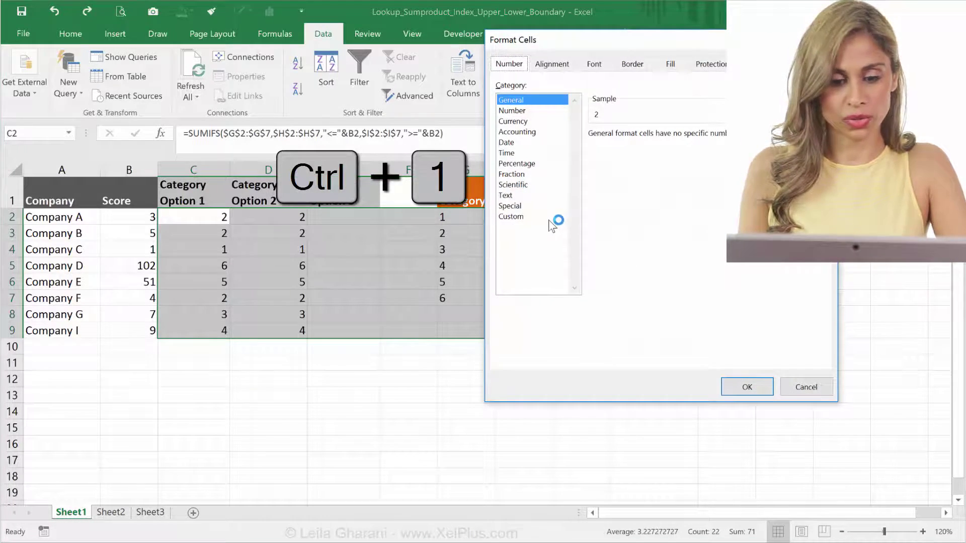
click(518, 217)
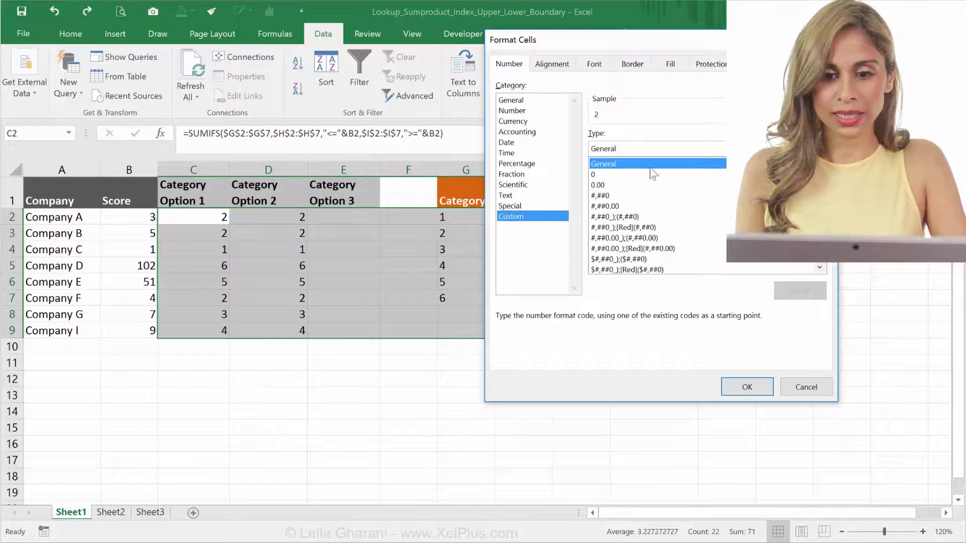
drag(636, 148, 573, 143)
text("C"#)
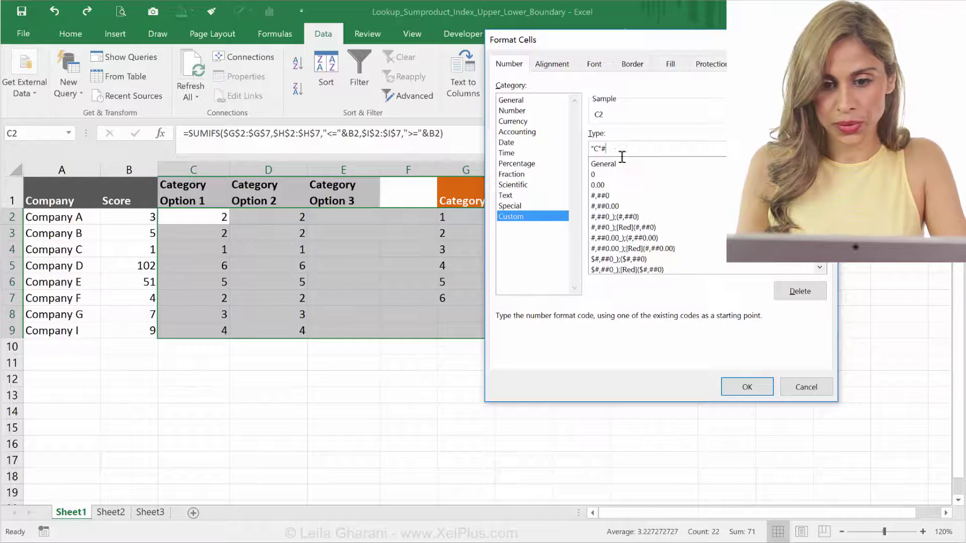
click(747, 388)
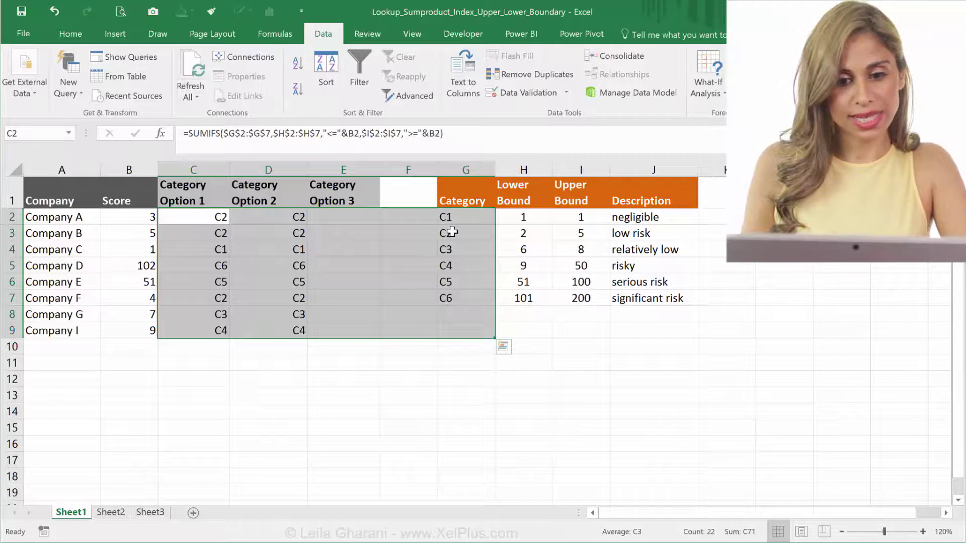
click(451, 231)
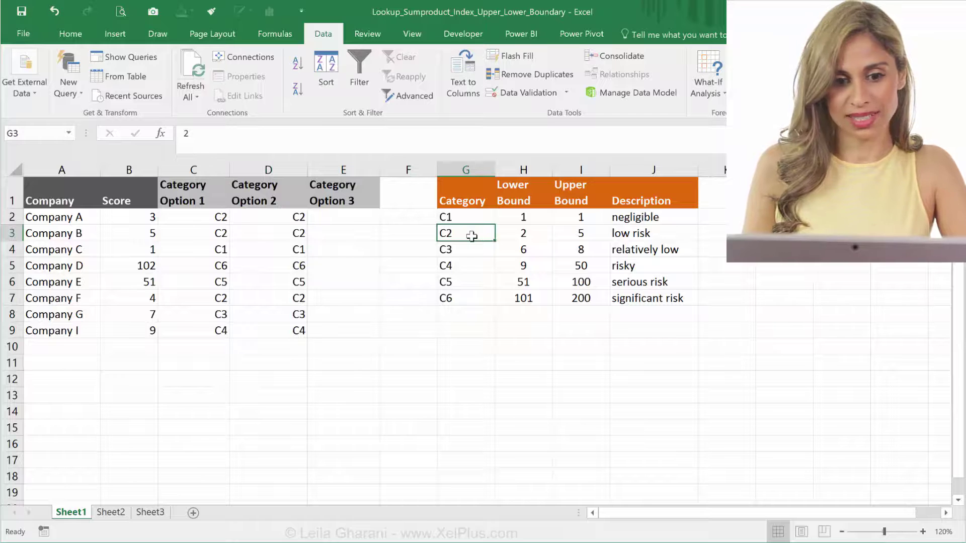
Step: In E2, start =index($G$2:$G$7, and begin a nested match( function
click(367, 219)
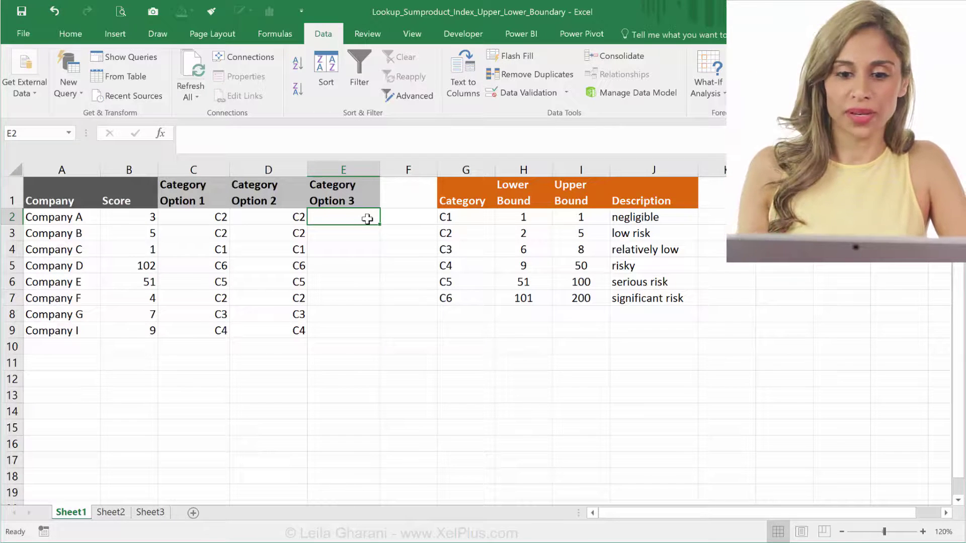
text(=index()
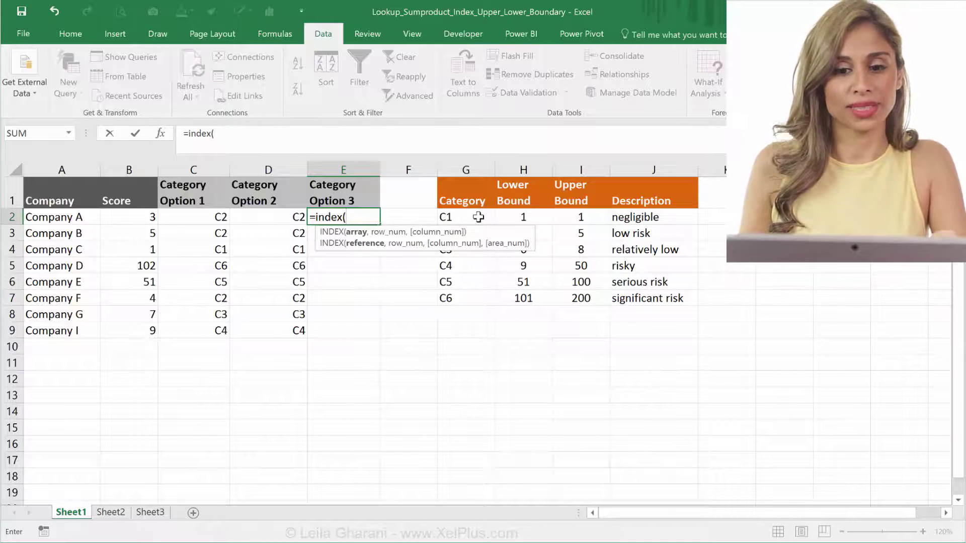
drag(478, 217, 467, 297)
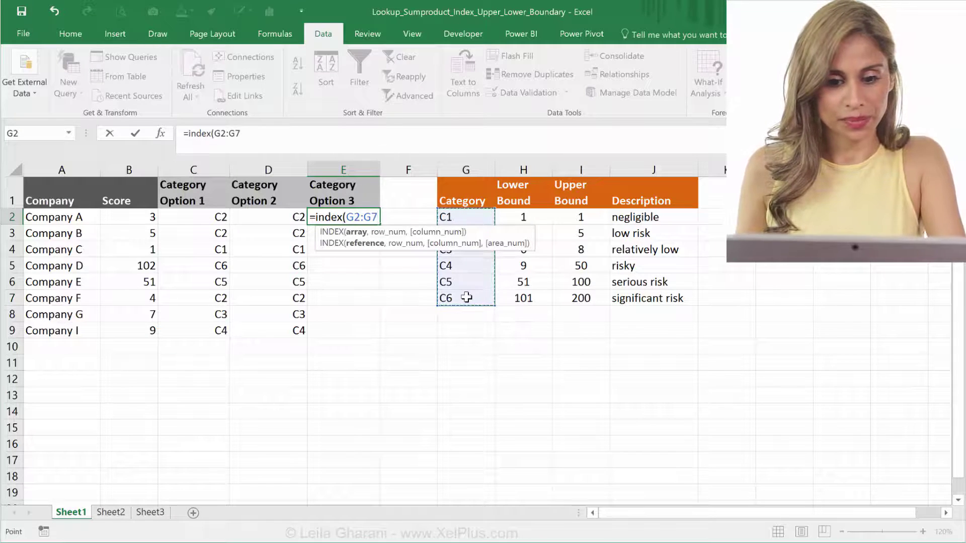
key(F4)
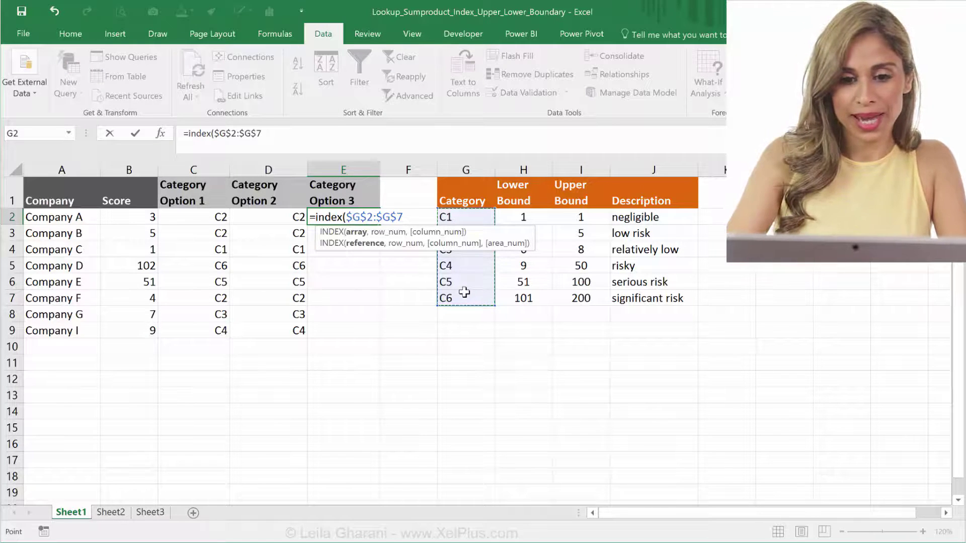
text(,match)
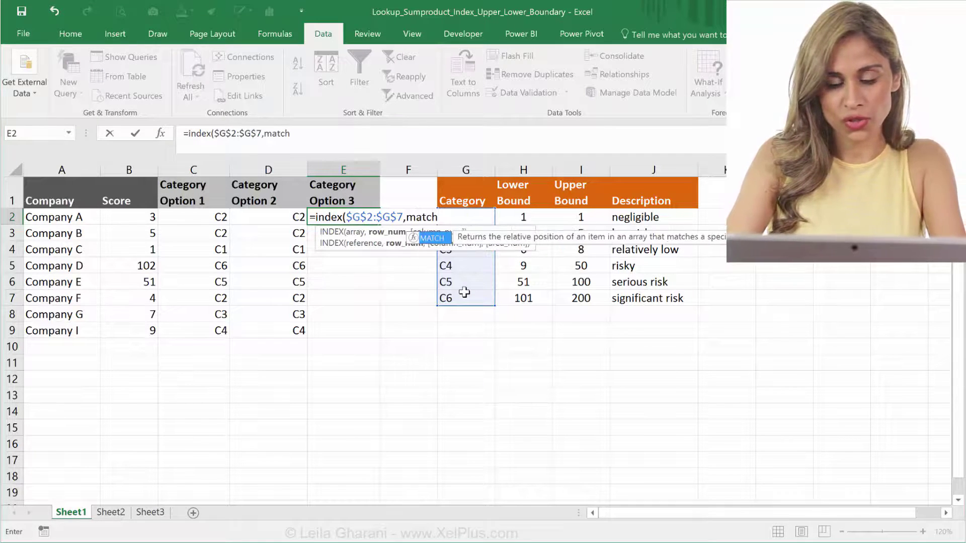
text(()
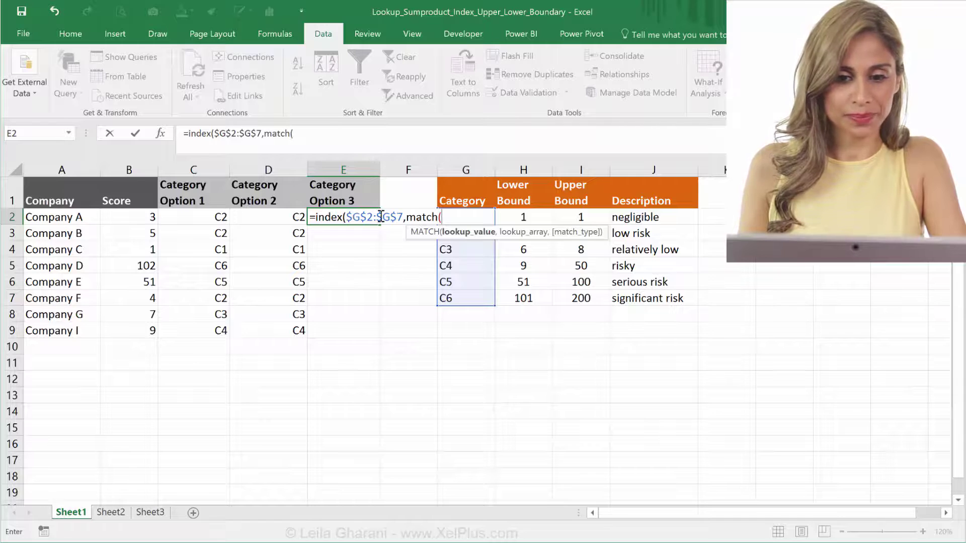
Step: Make the MATCH look up B2 in the absolute lower-bound range $H$2:$H$7
click(408, 220)
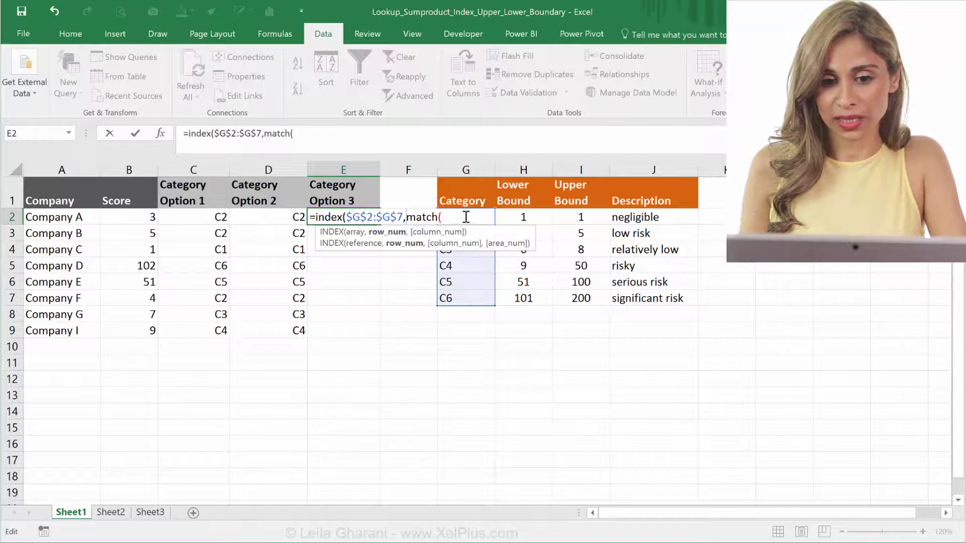
click(445, 221)
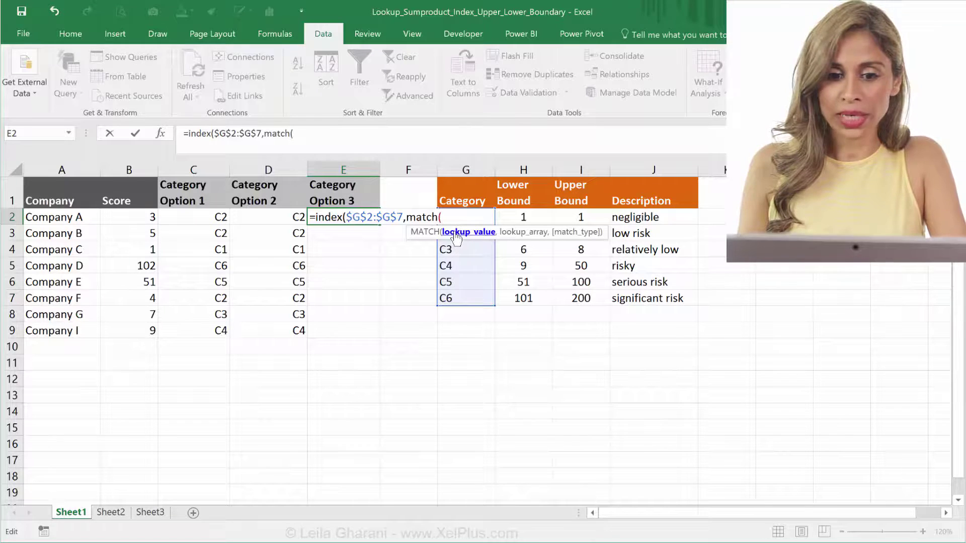
click(134, 216)
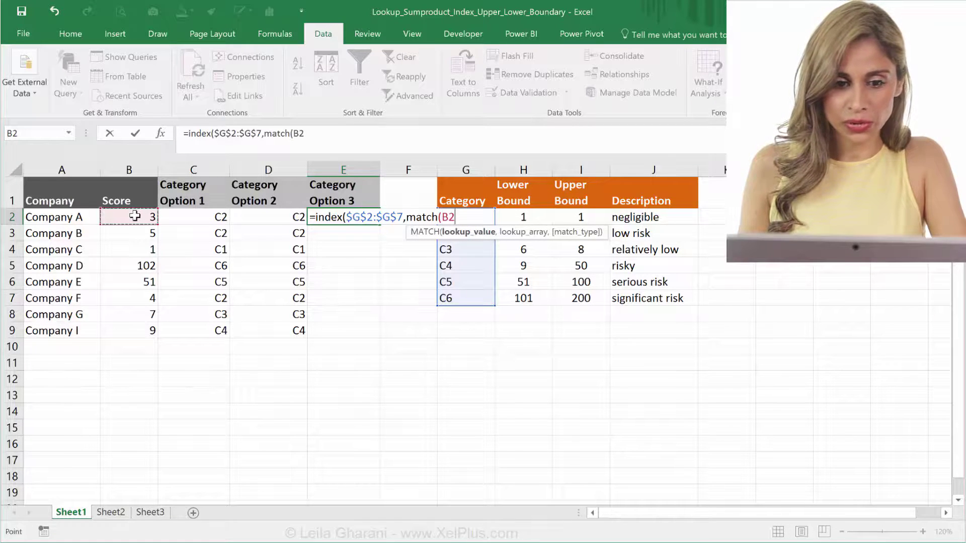
text(,)
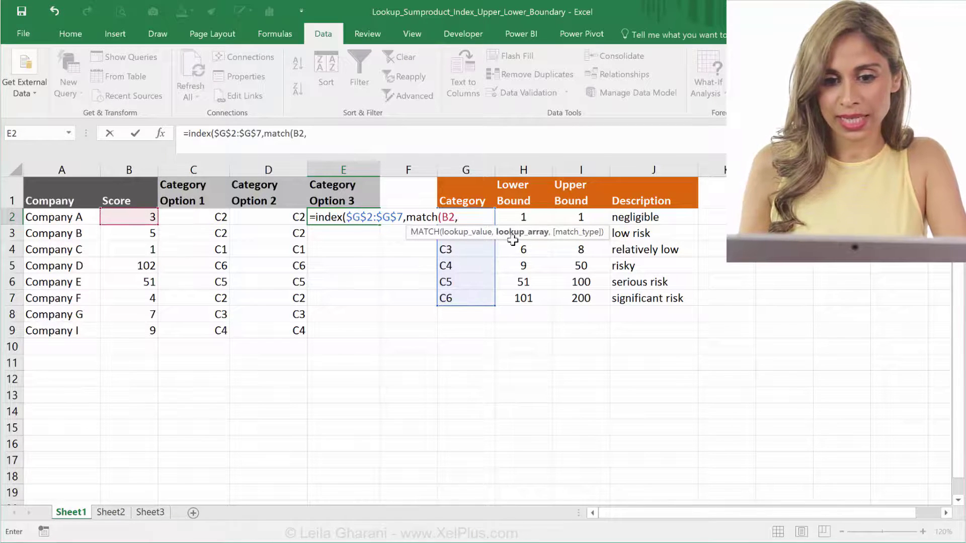
click(513, 215)
drag(513, 215, 526, 292)
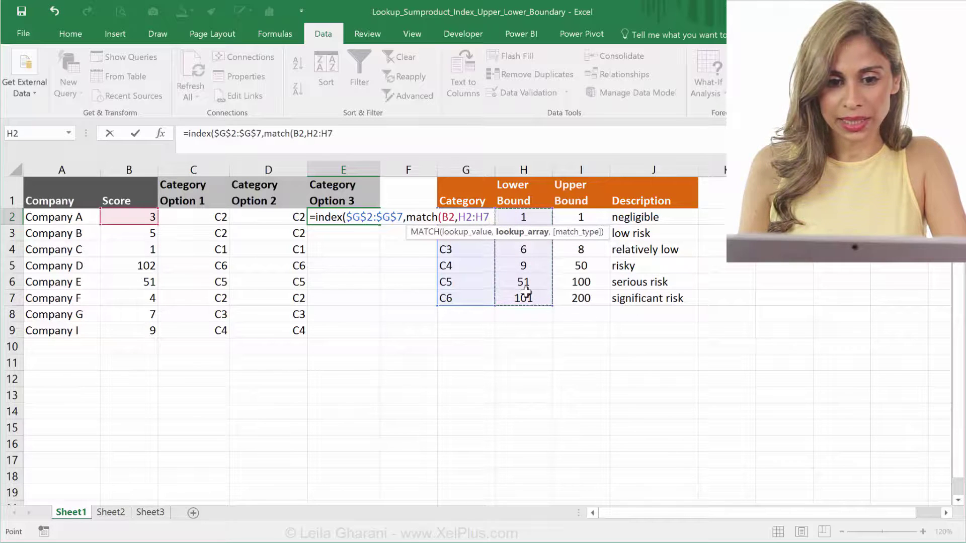
key(F4)
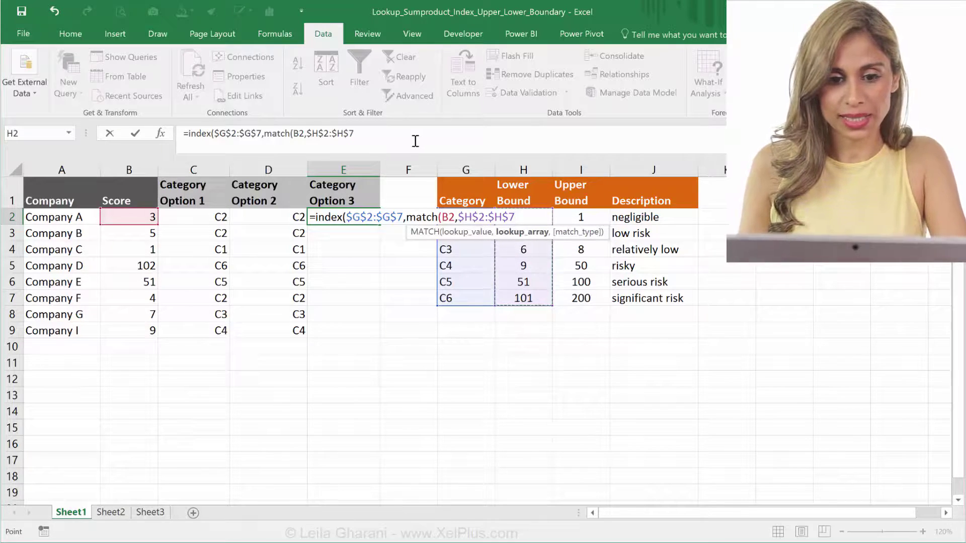
click(414, 140)
Step: Complete E2 as =INDEX($G$2:$G$7,MATCH(B2,$H$2:$H$7,1)) with less-than matching, returning C2
text(,)
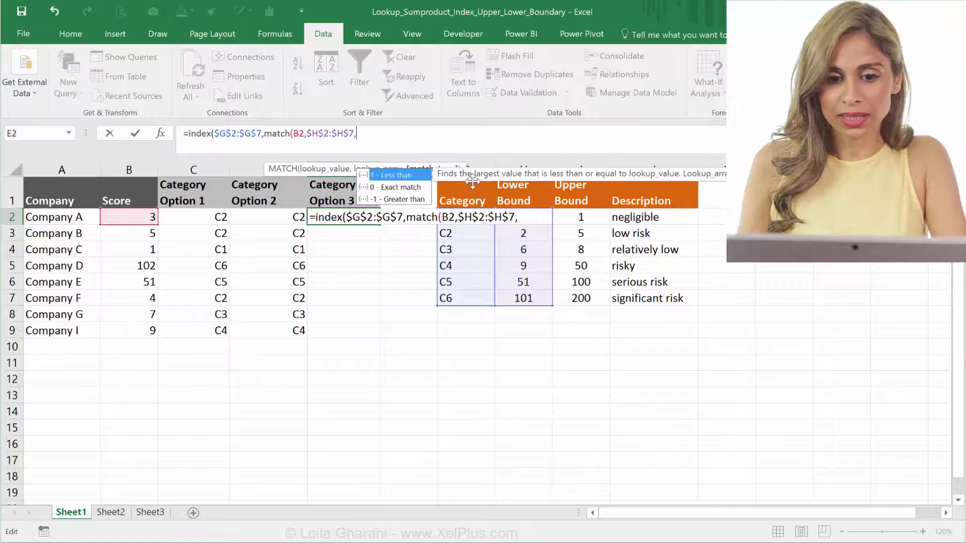
double_click(384, 176)
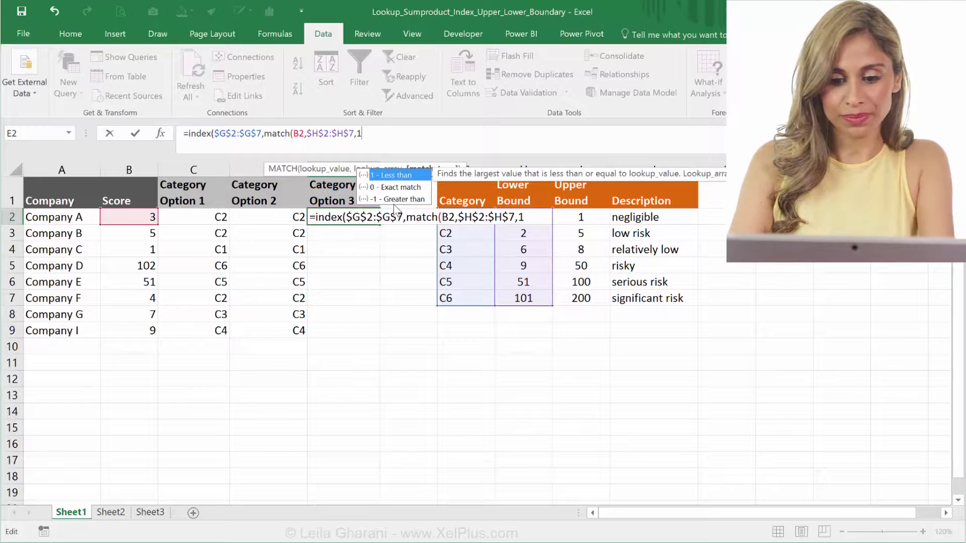
text())
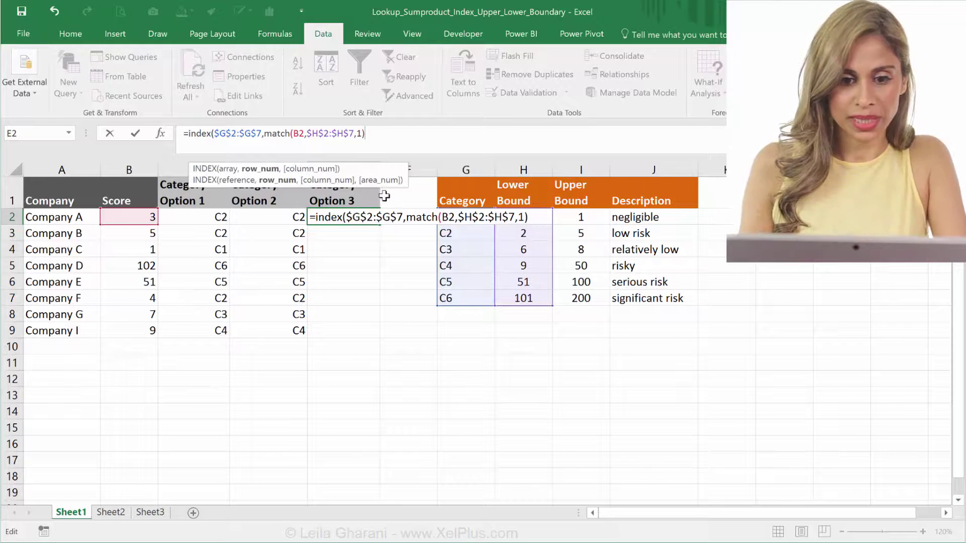
click(363, 134)
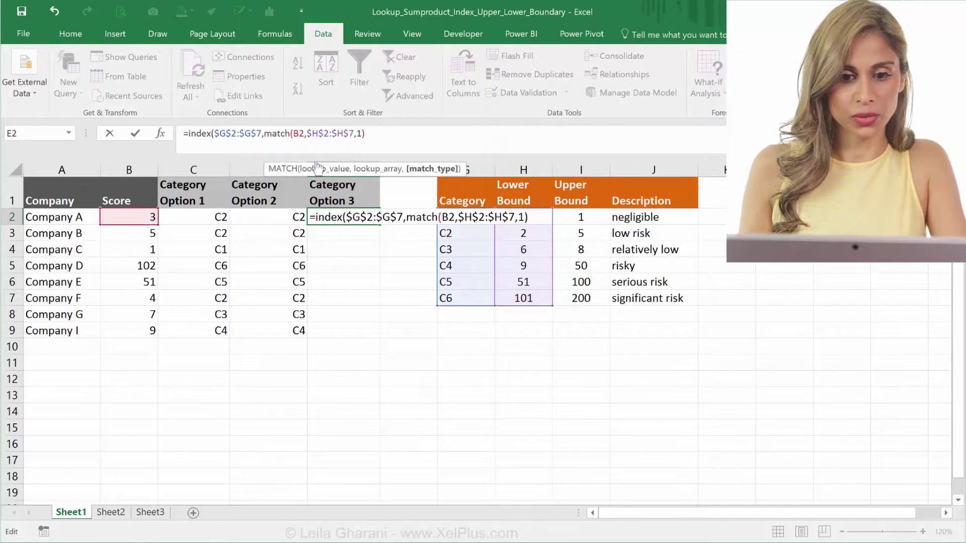
click(379, 135)
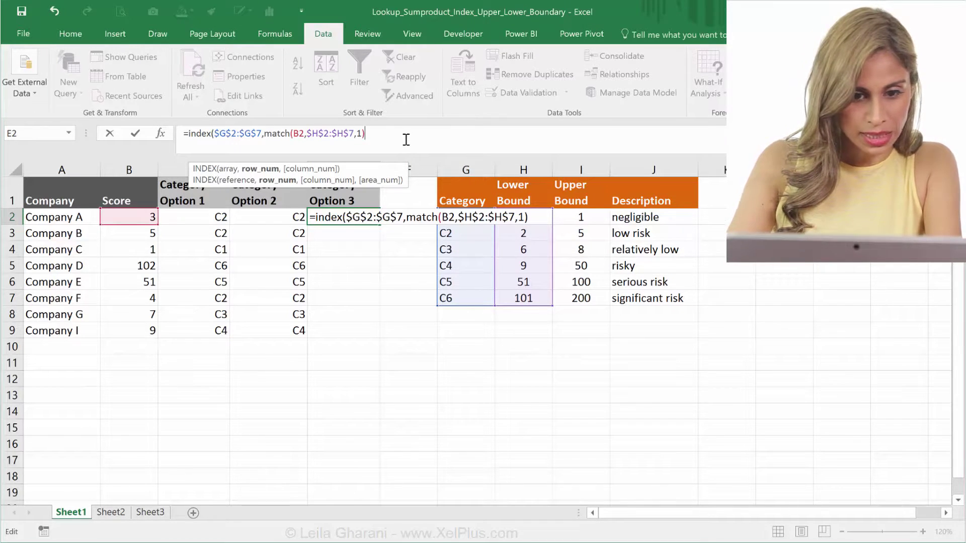
text())
key(ctrl+Return)
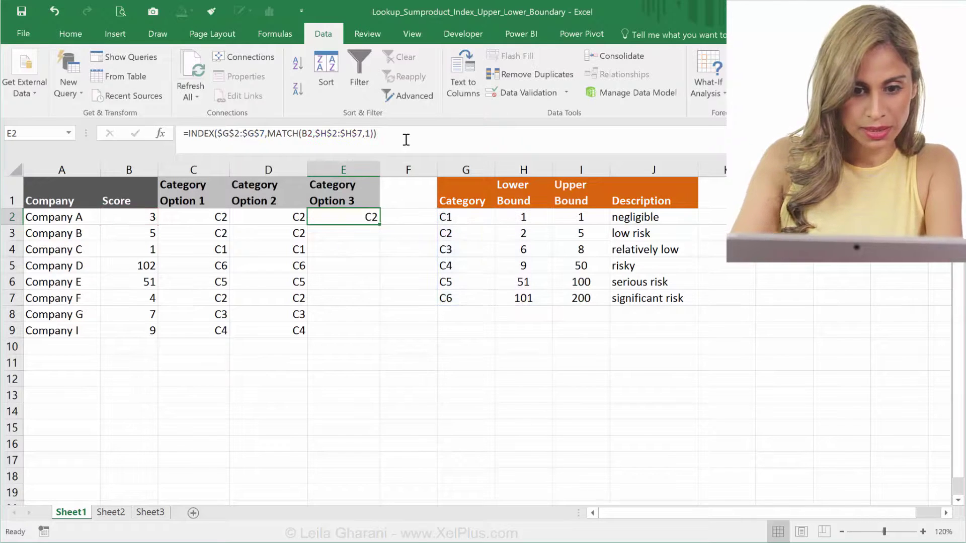
Step: Fill E2's INDEX/MATCH formula down through E9 for Companies A to I
double_click(380, 224)
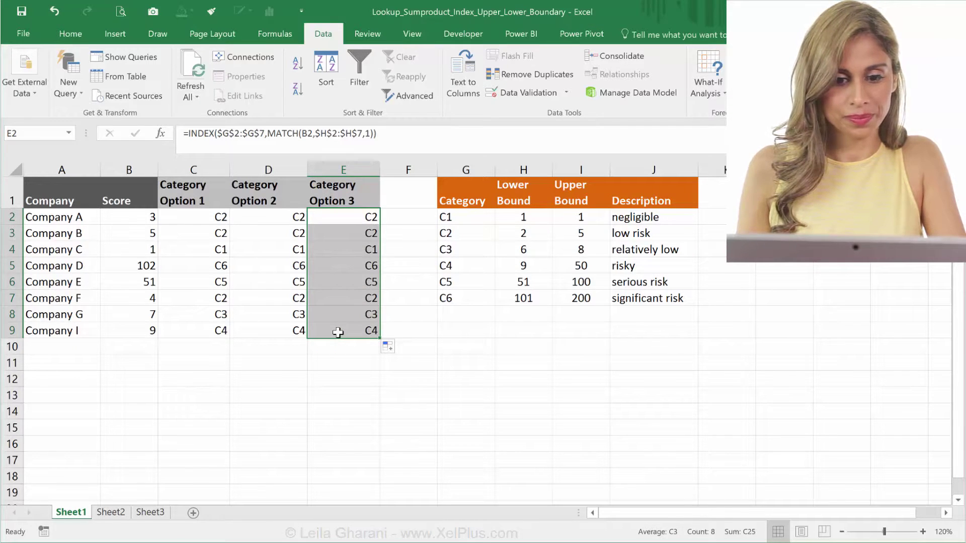
click(338, 332)
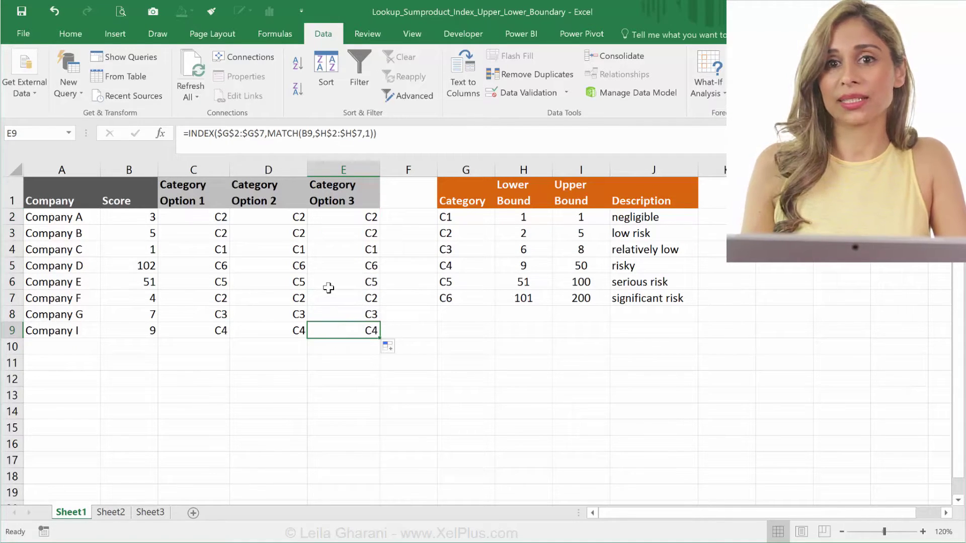
click(462, 218)
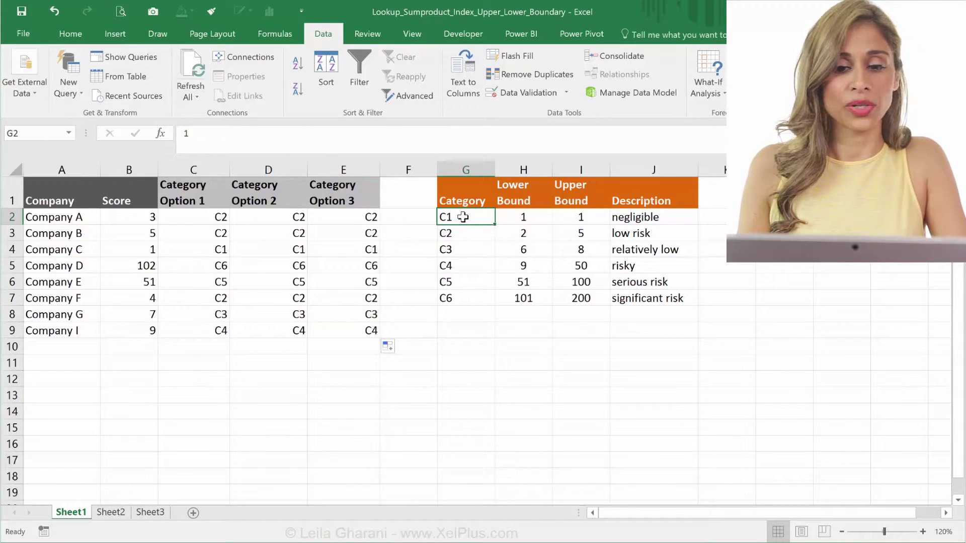
Step: Copy the risk descriptions J2:J7 over the Category values starting at G2
drag(648, 217, 648, 297)
key(ctrl+c)
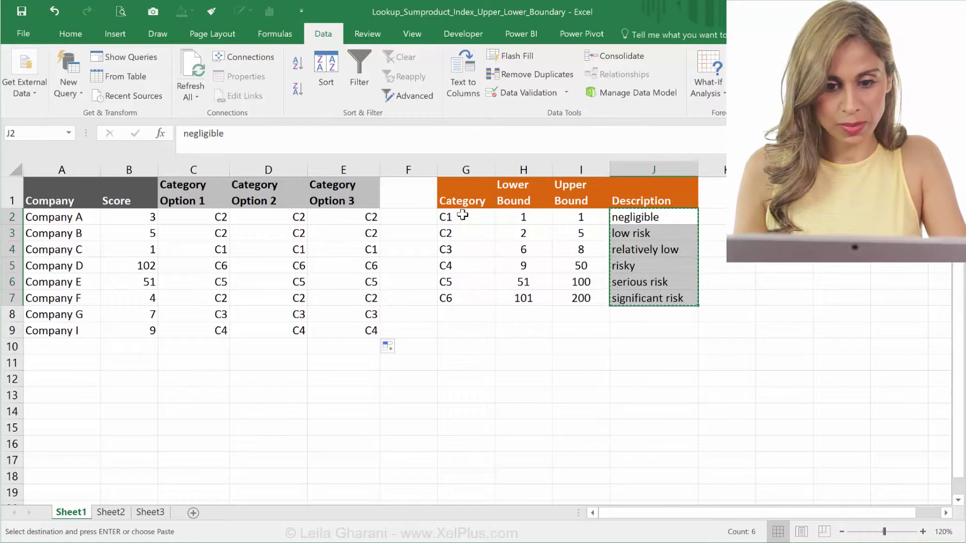
click(463, 215)
key(ctrl+v)
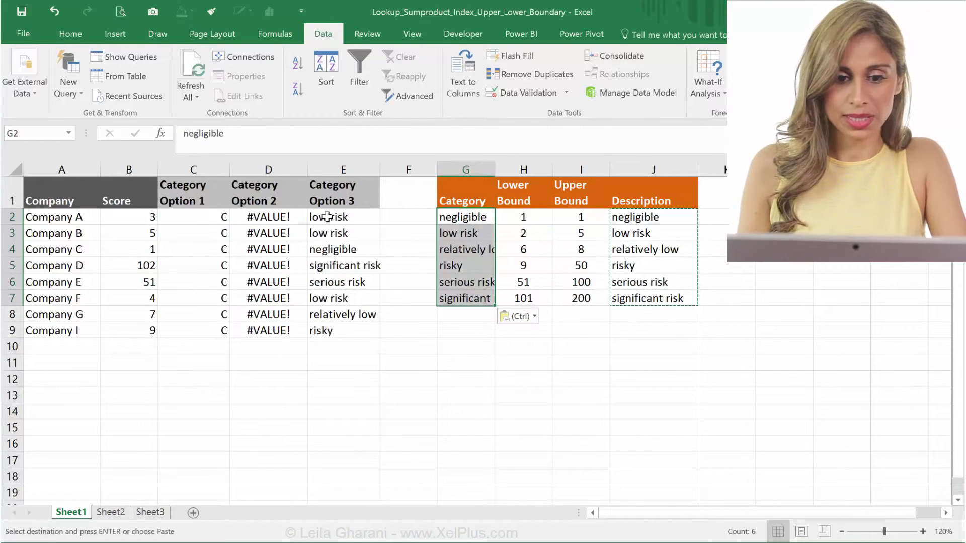